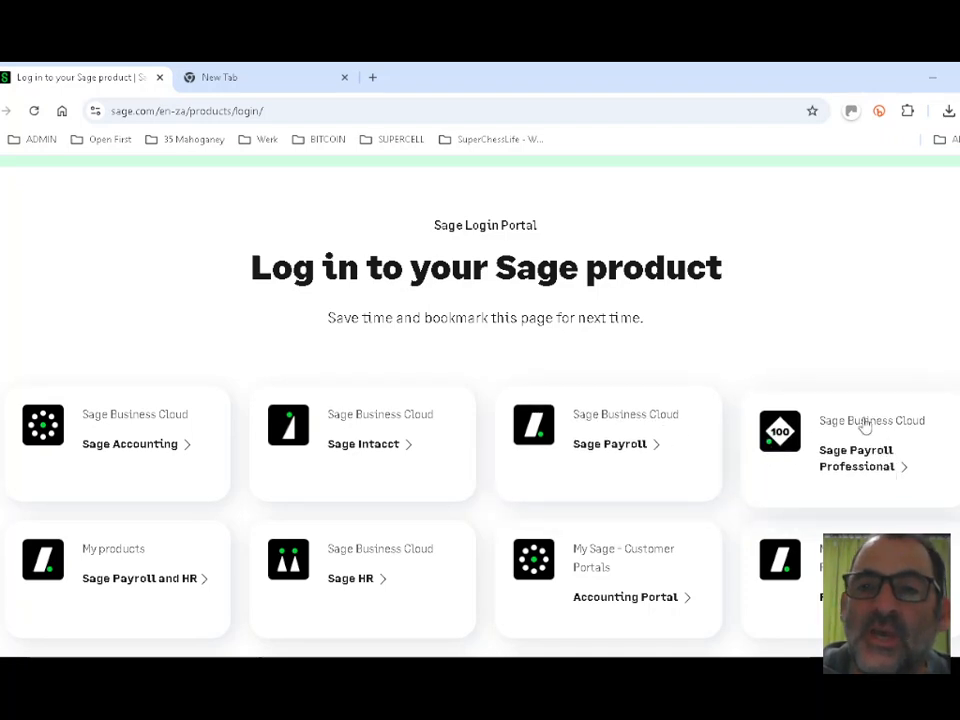
Open the Sage Payroll login, try the prefilled credentials, re-enter the account password and log in
click(620, 450)
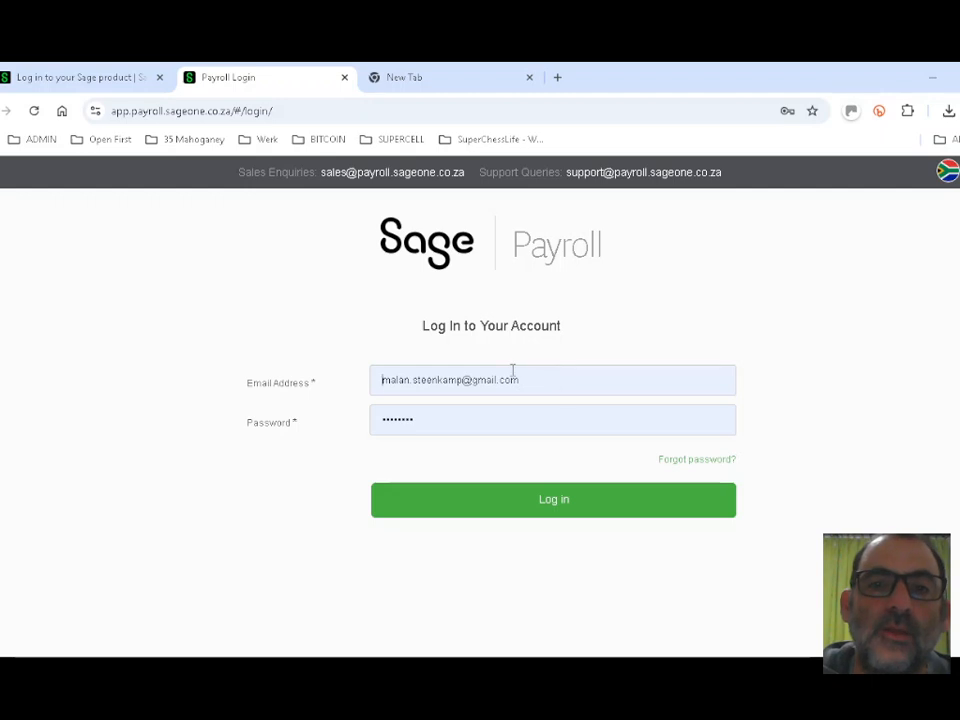
click(528, 511)
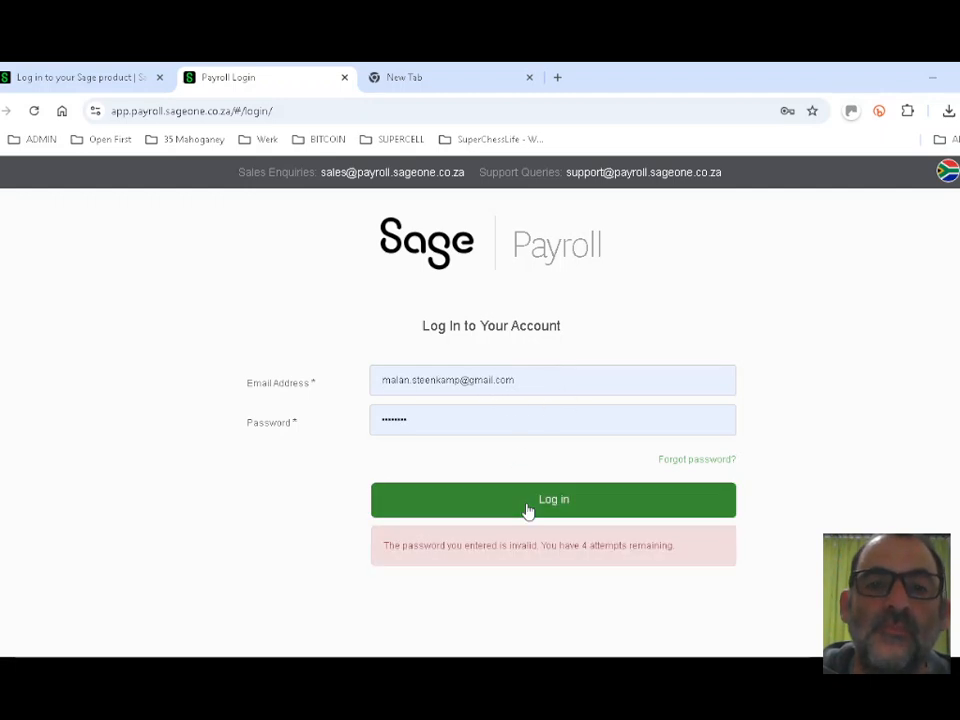
double_click(433, 420)
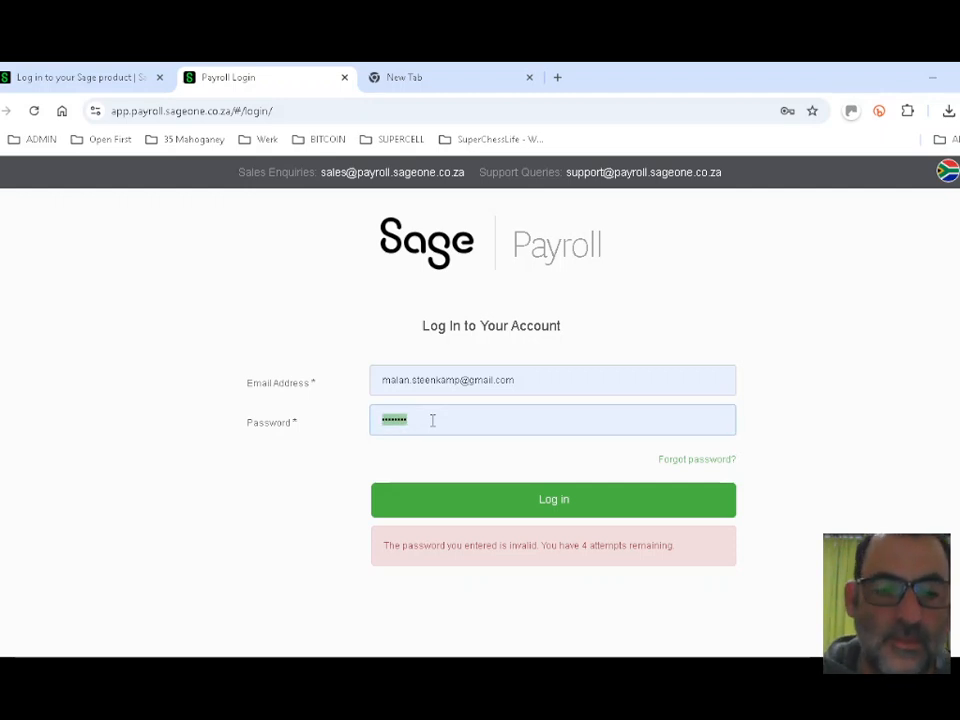
text(••)
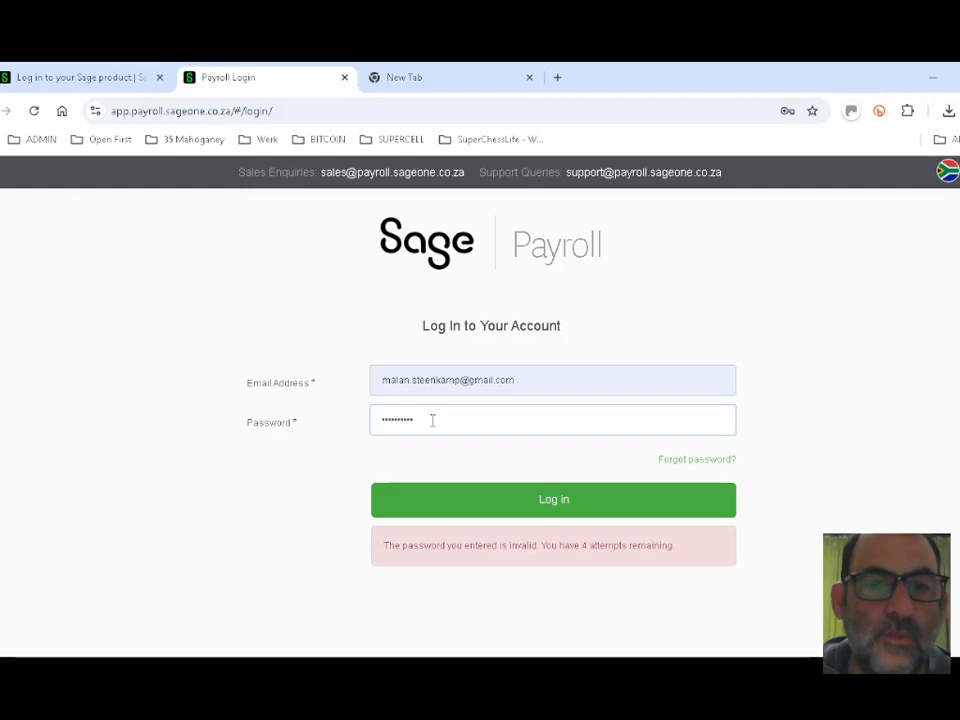
click(396, 499)
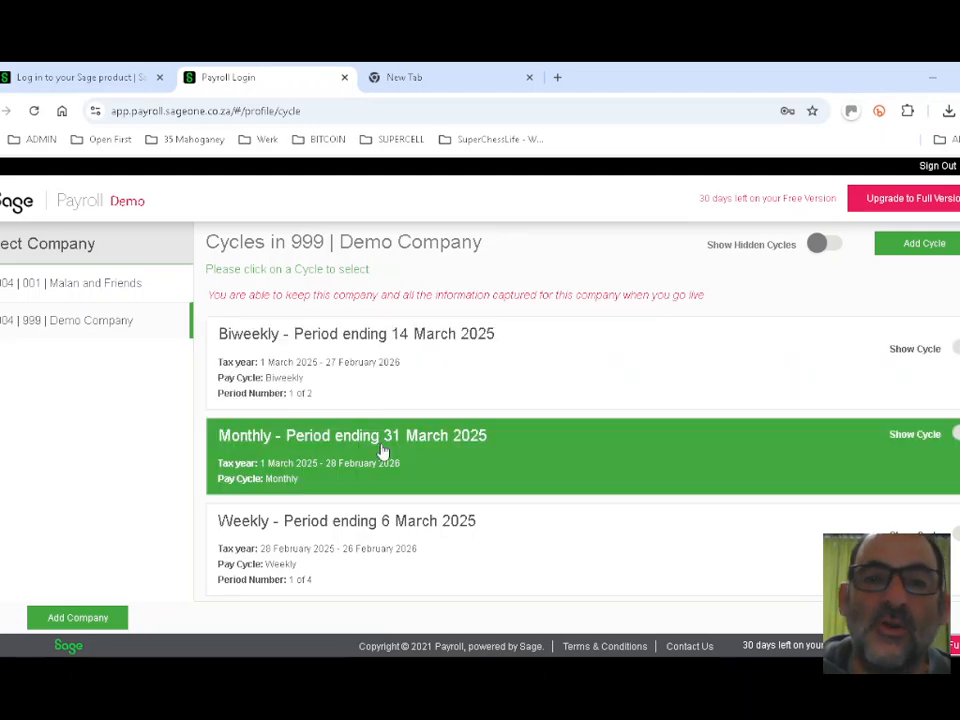
Open the Demo Company's monthly cycle ending 31 March 2025, postponing data protection setup, and look over its dashboard and company options
click(382, 452)
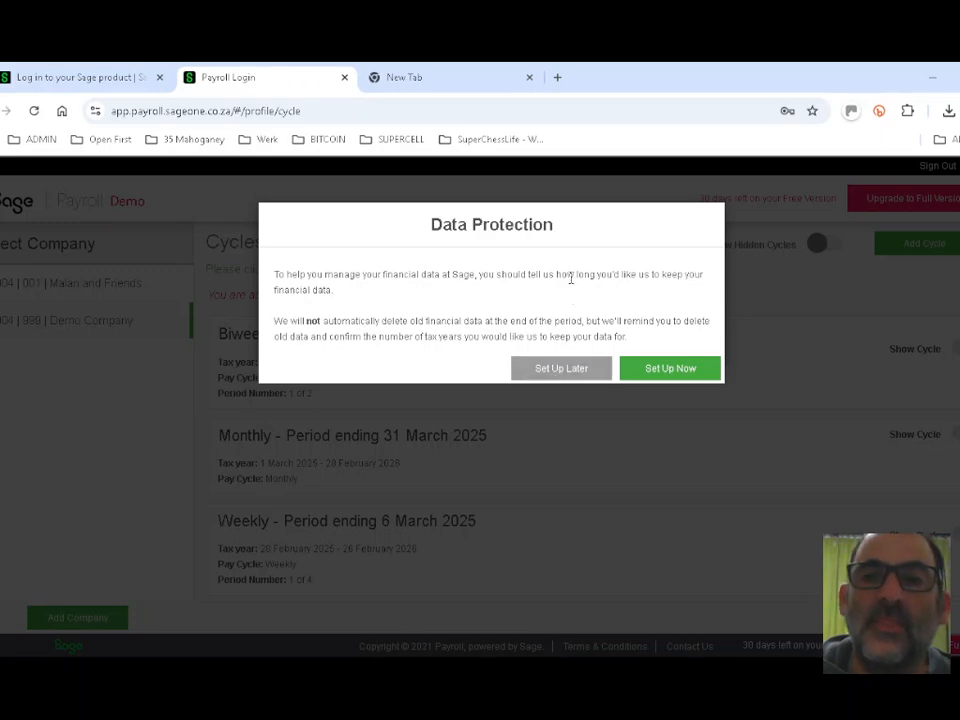
click(581, 374)
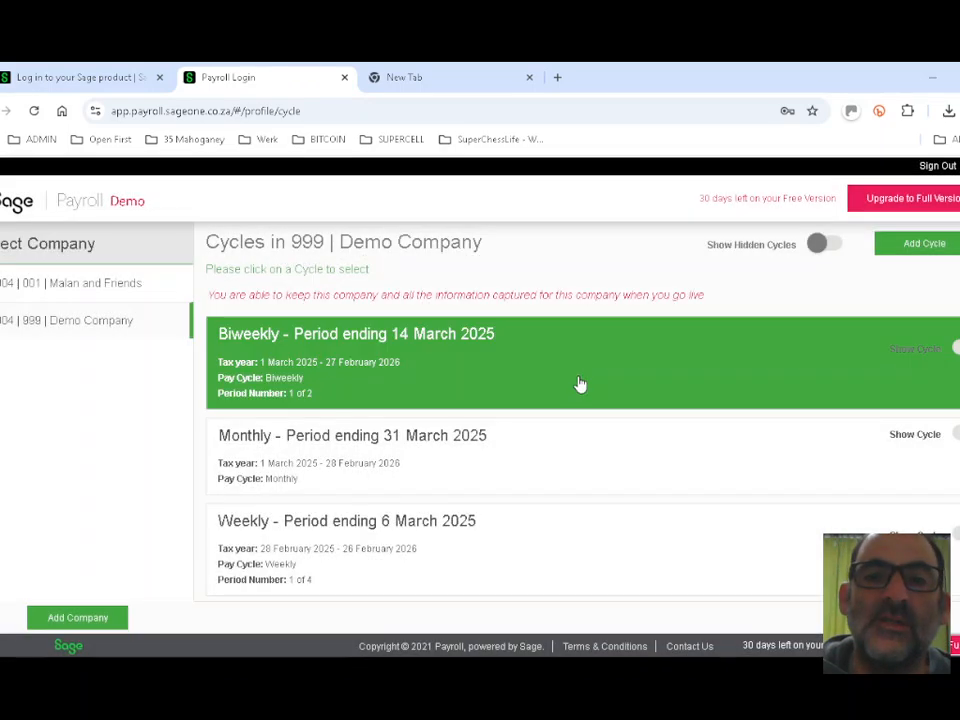
click(580, 386)
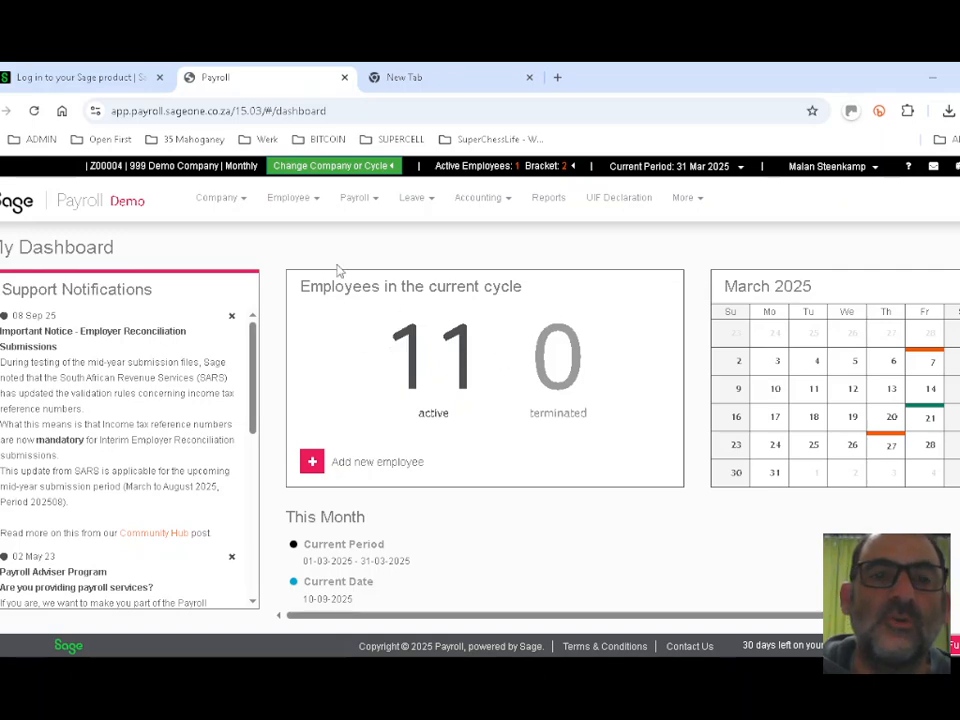
scroll(467, 368, down, 5)
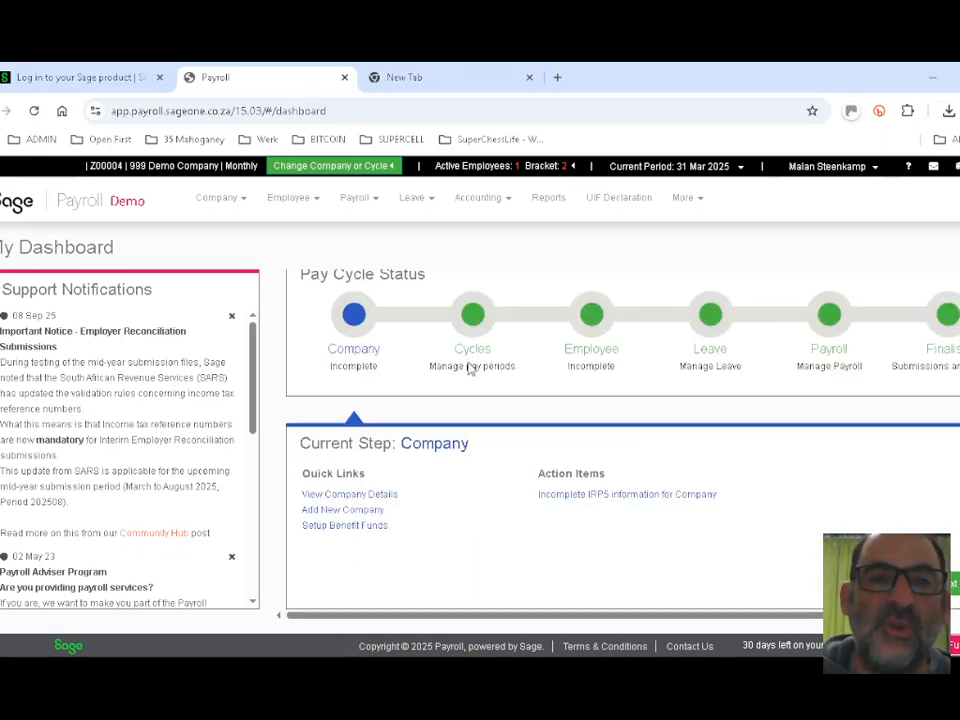
scroll(470, 368, up, 5)
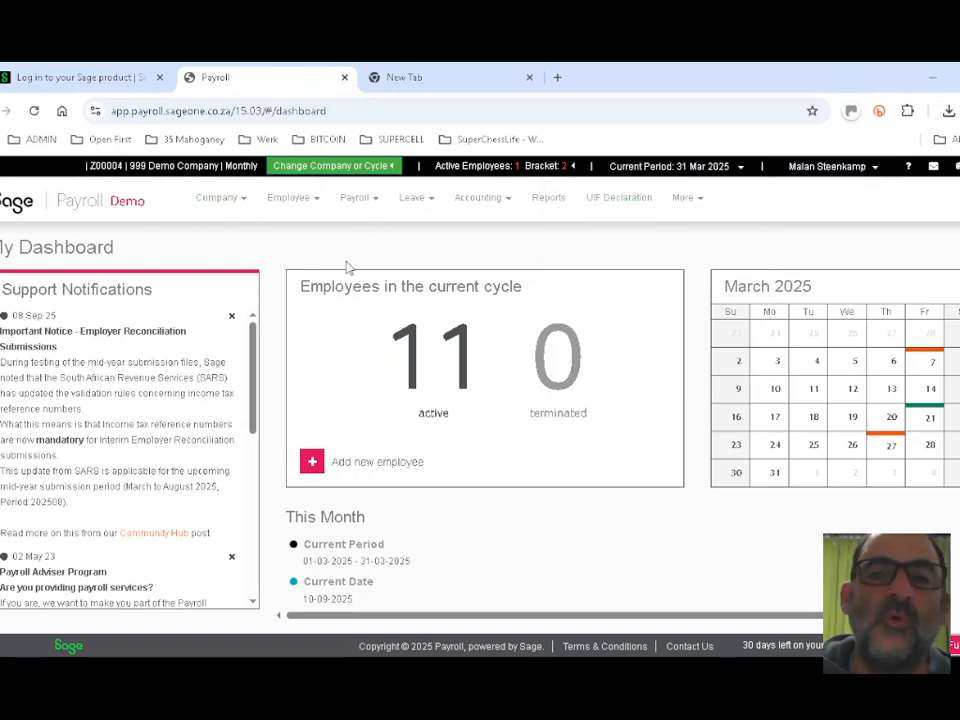
click(218, 198)
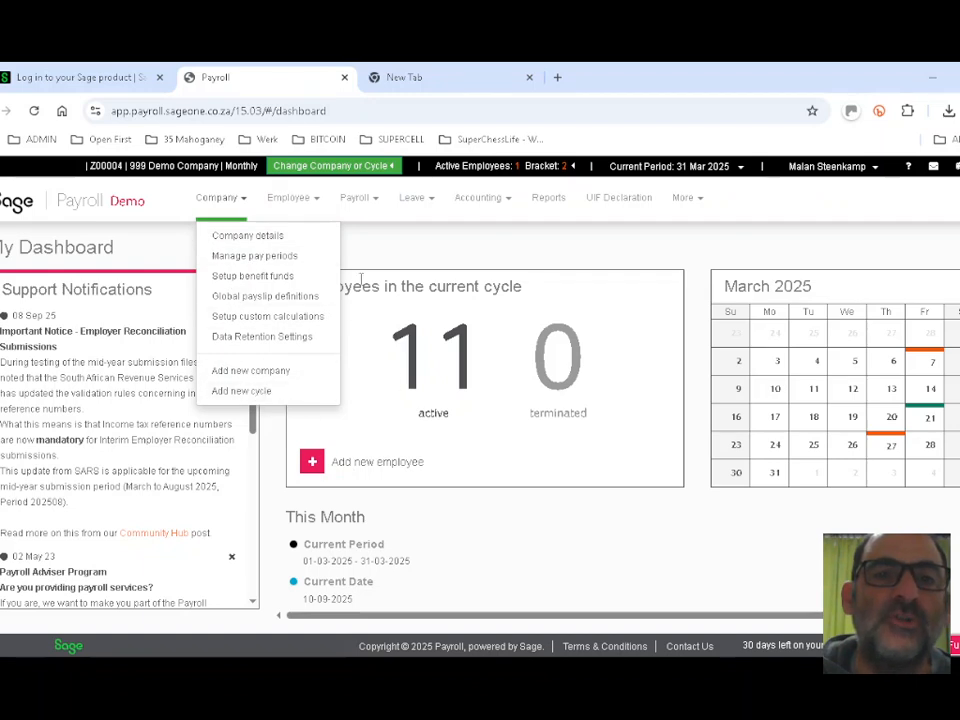
Switch from the Demo Company to company 001 and select its monthly cycle ending 31 March 2025
click(318, 168)
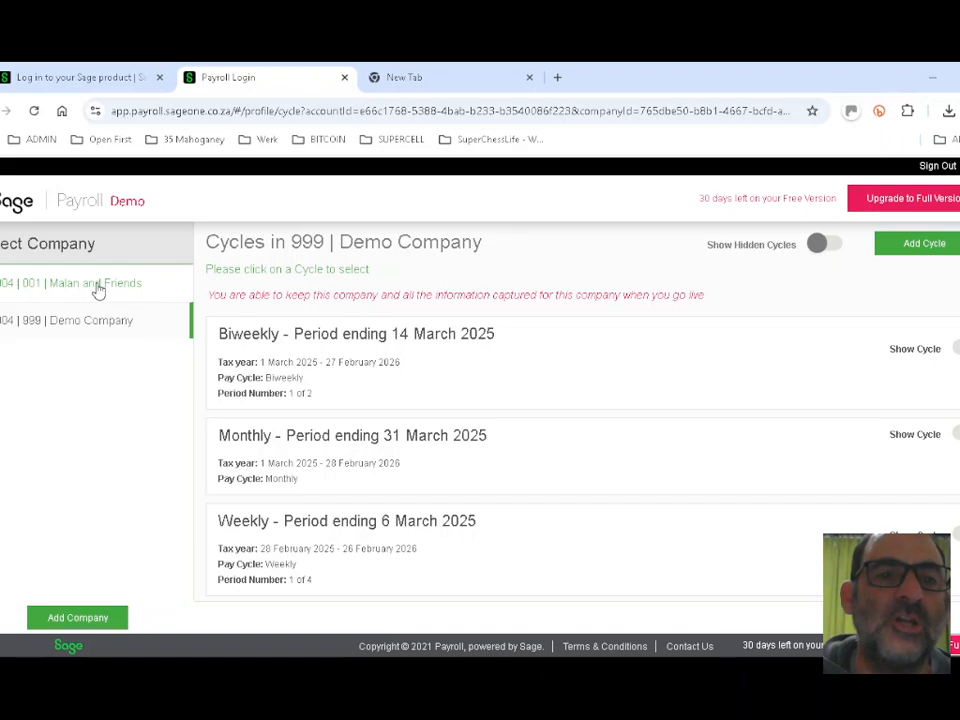
click(98, 287)
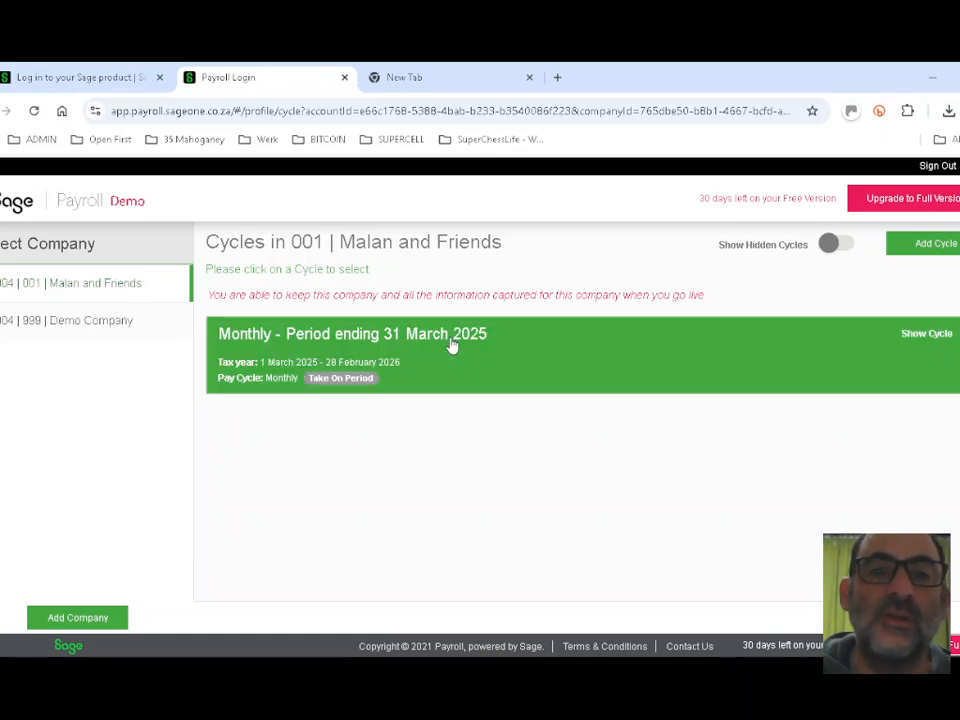
click(451, 361)
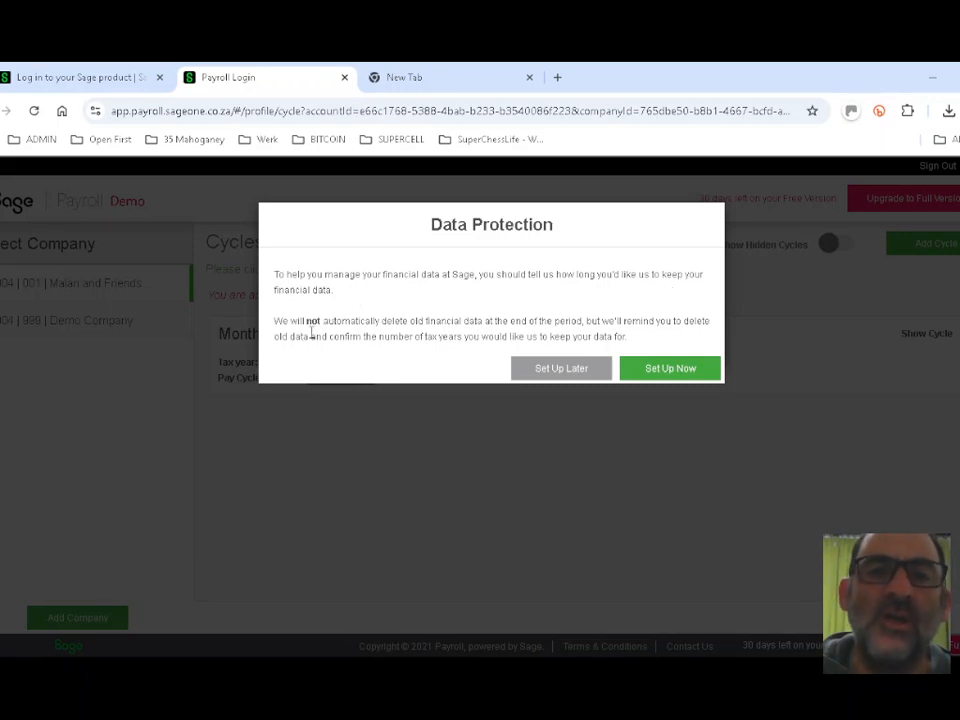
Set the data retention period to 7 tax years for all companies at the same time
click(670, 369)
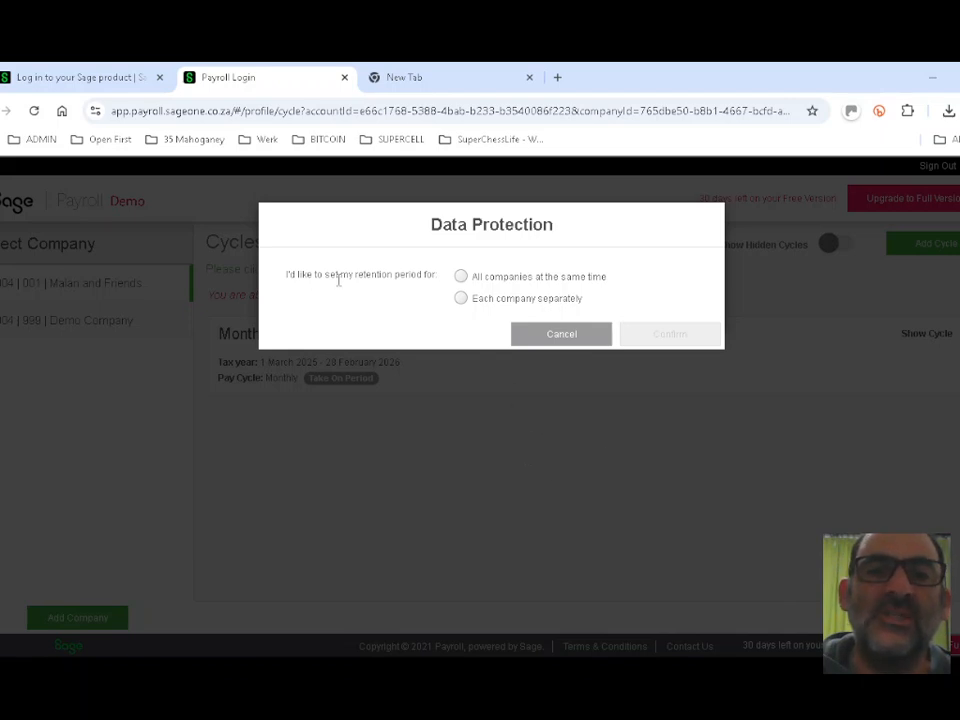
click(461, 276)
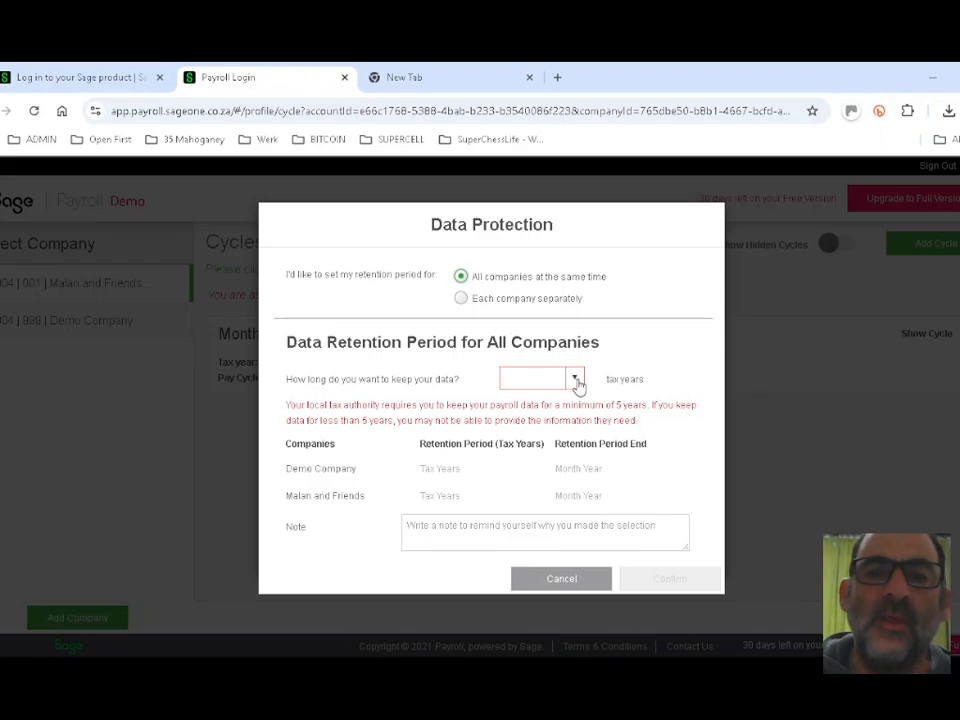
click(575, 380)
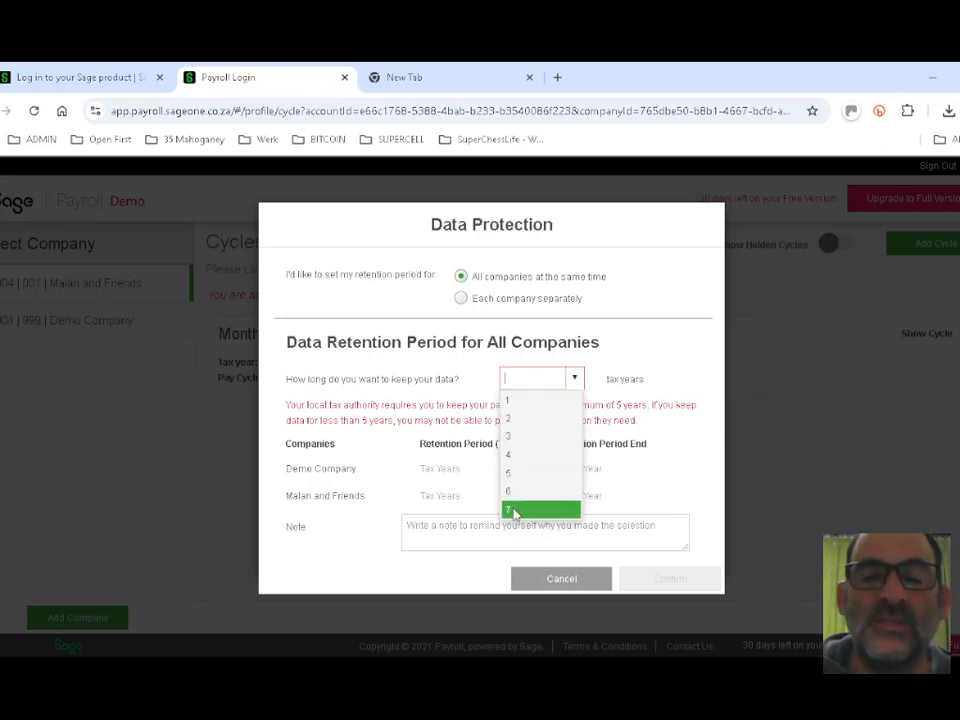
click(515, 512)
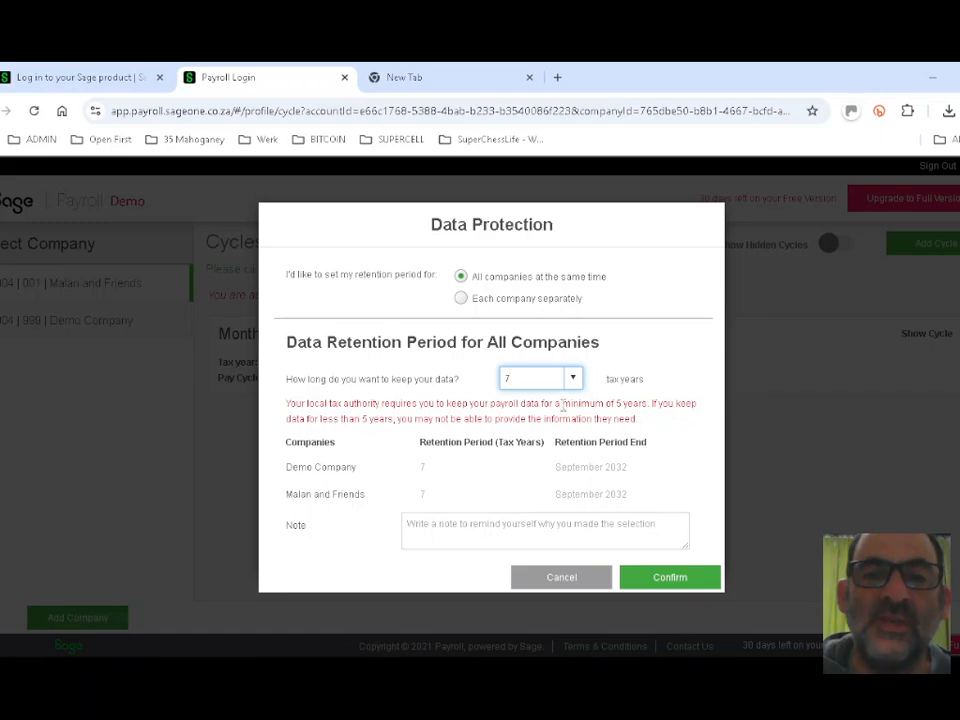
click(667, 580)
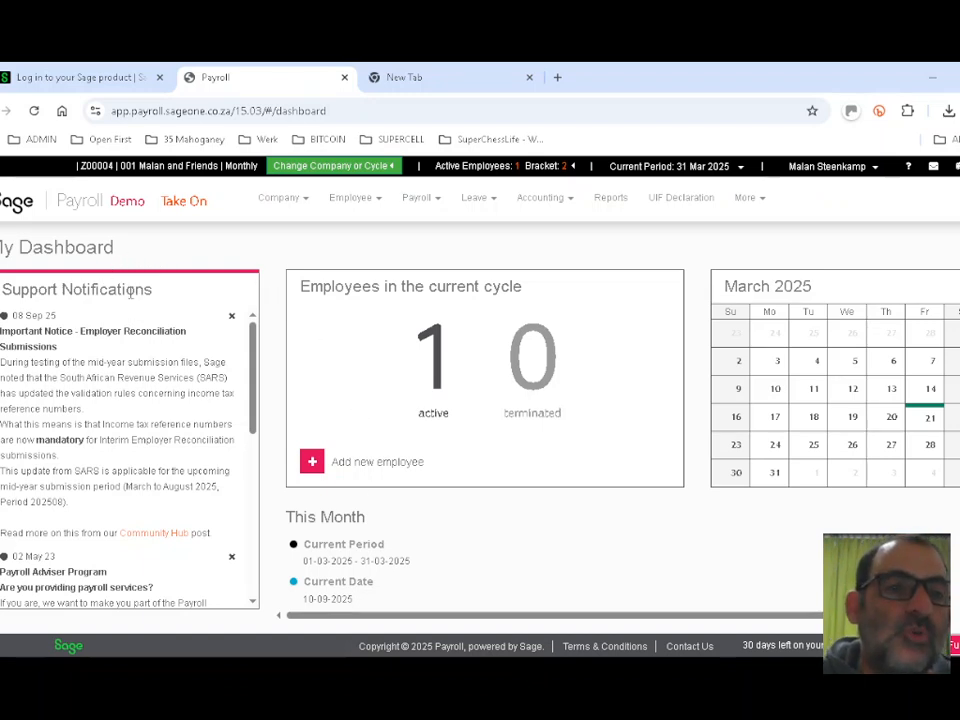
Read through all the support notifications on the dashboard
mouse_move(251, 352)
mouse_down()
mouse_move(252, 490)
mouse_move(253, 345)
mouse_up()
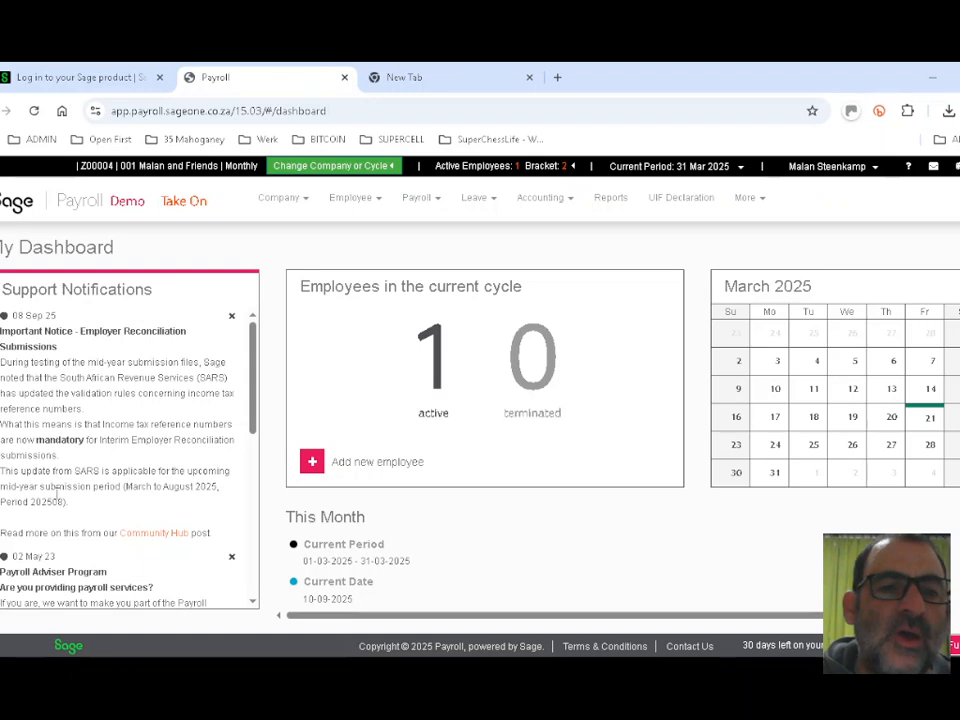
drag(254, 401, 242, 465)
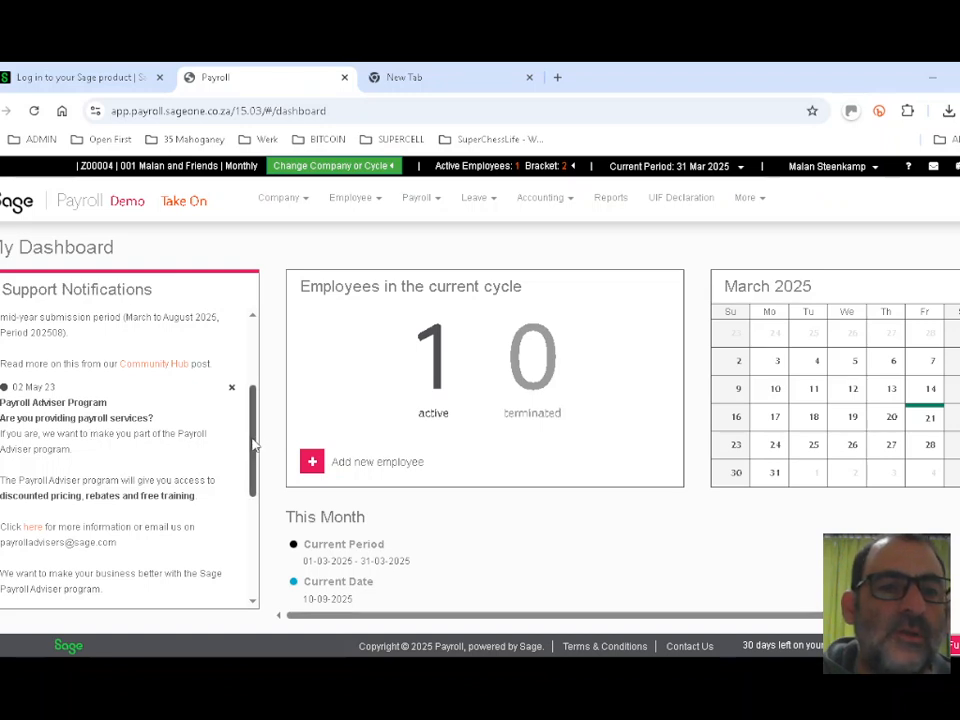
drag(253, 445, 251, 455)
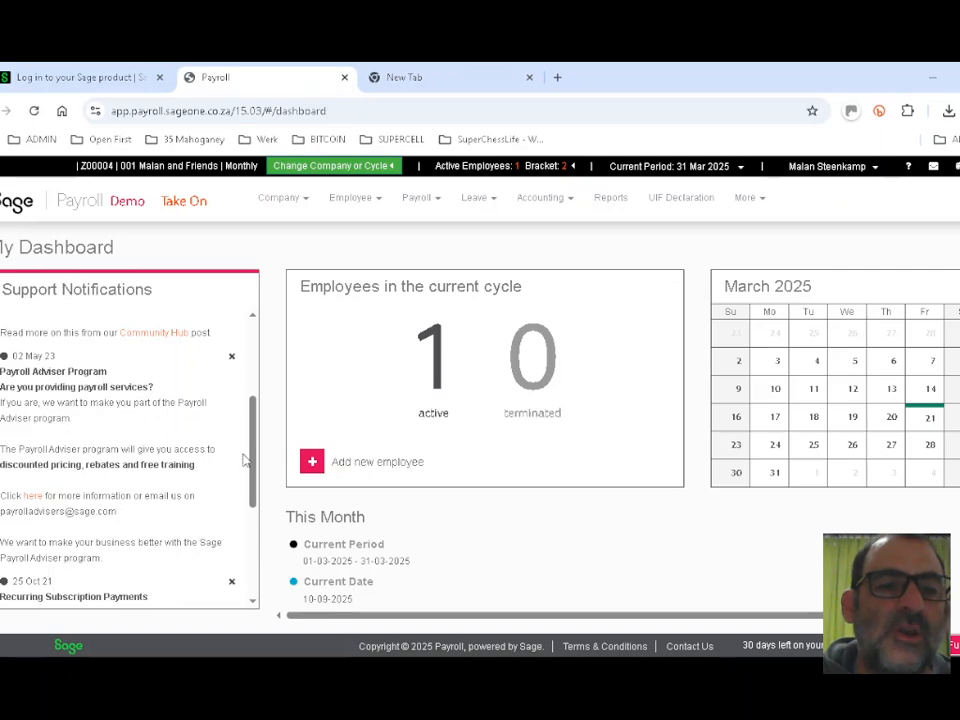
drag(251, 467, 251, 521)
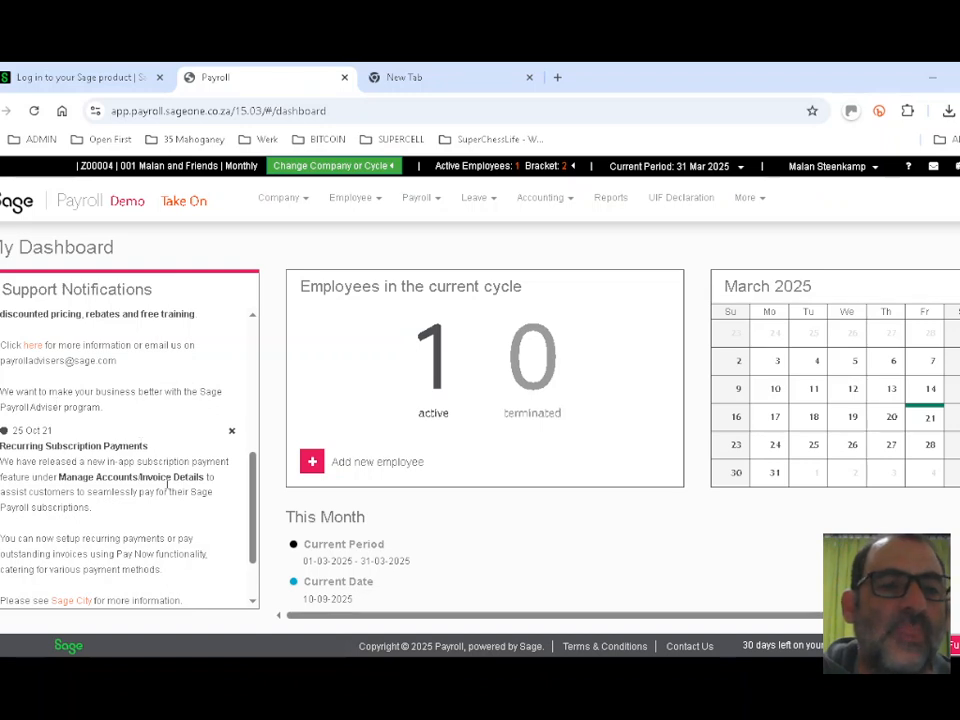
drag(256, 484, 253, 522)
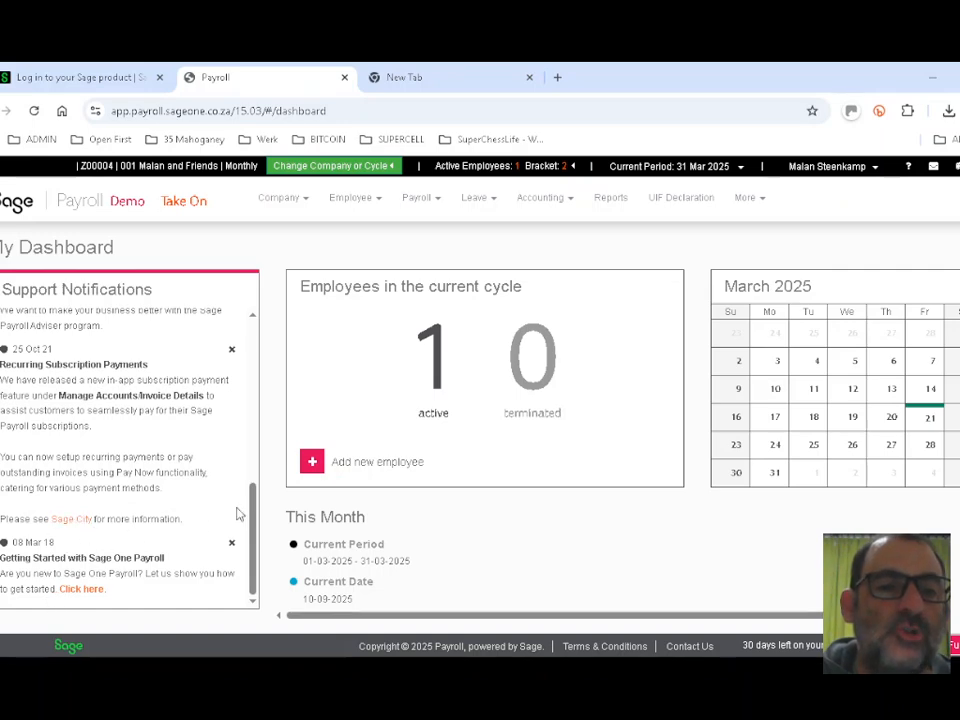
drag(253, 514, 253, 335)
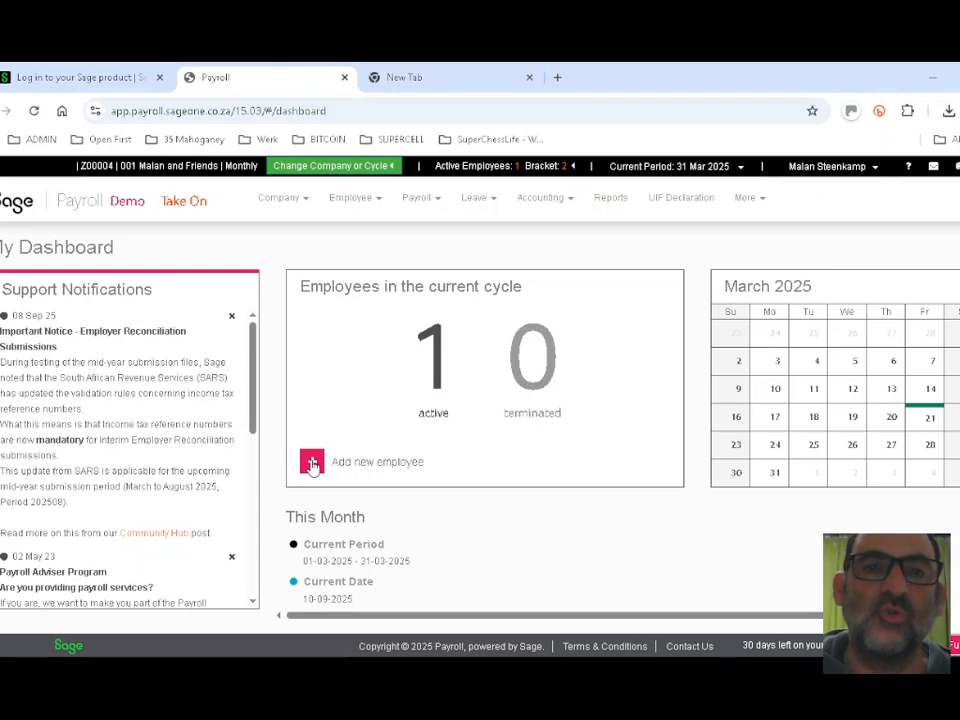
Review the dashboard's current month and pay cycle status, including the quick links and action items of the Company and Employee stages
scroll(525, 490, down, 2)
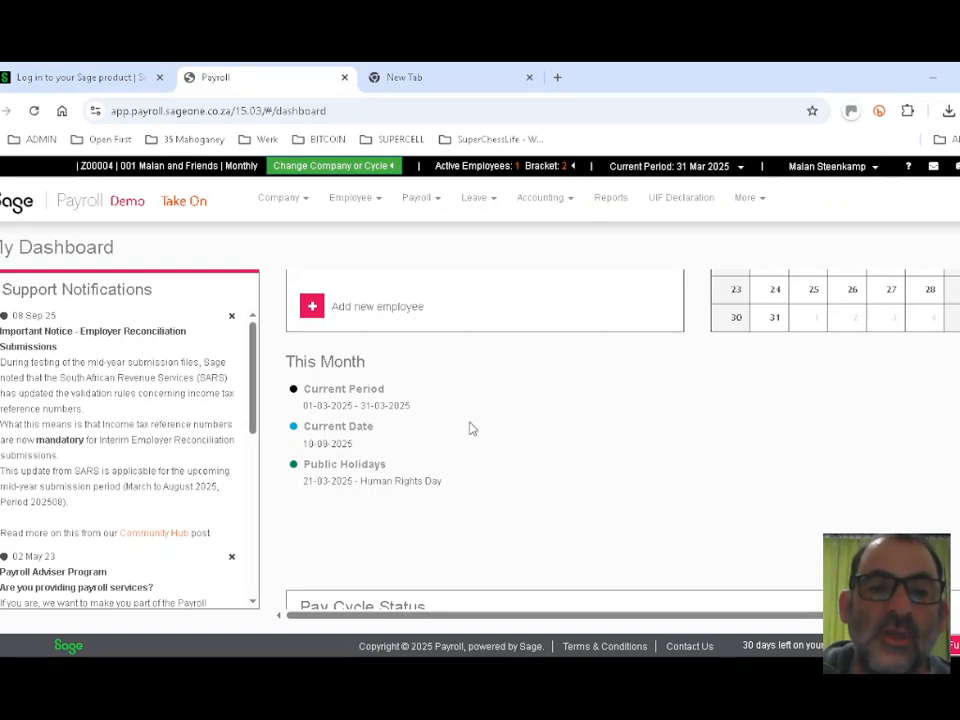
scroll(405, 456, down, 2)
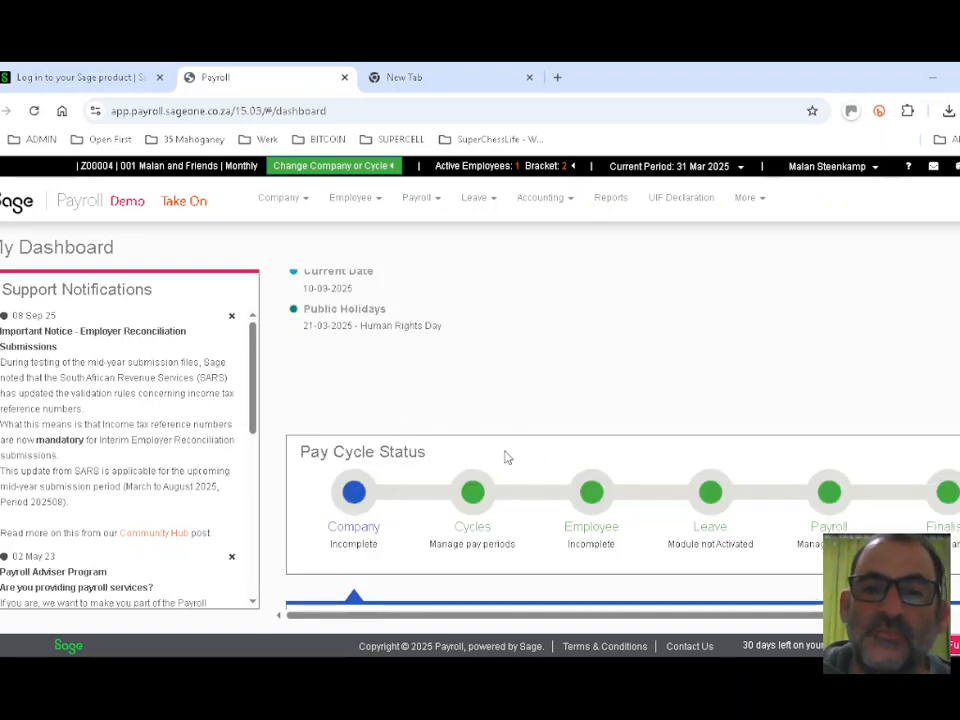
scroll(506, 456, down, 1)
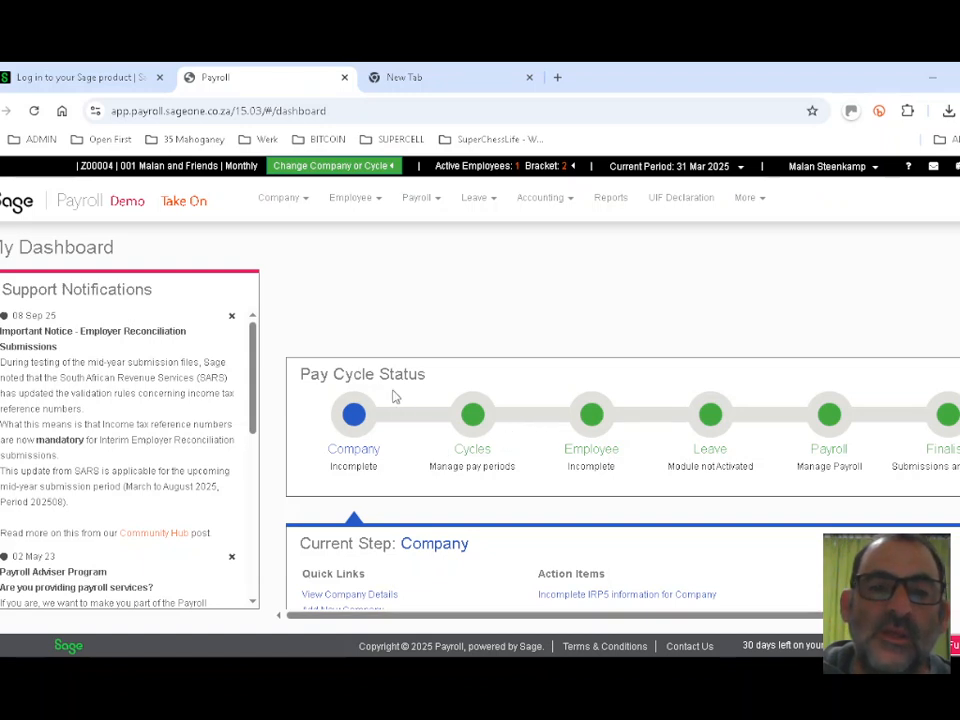
scroll(450, 437, down, 1)
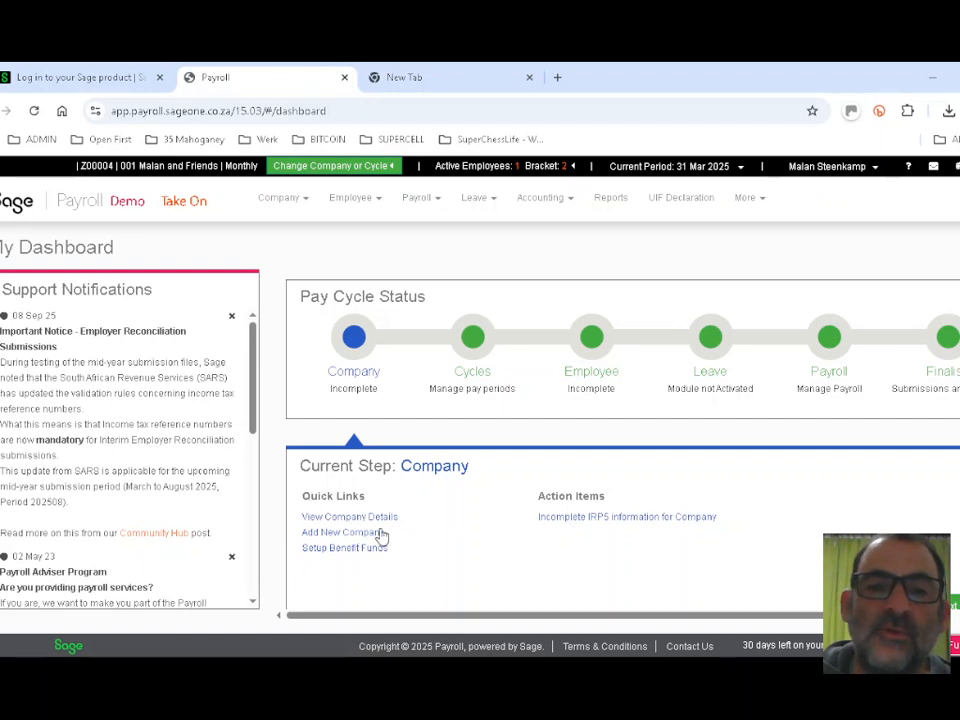
click(592, 338)
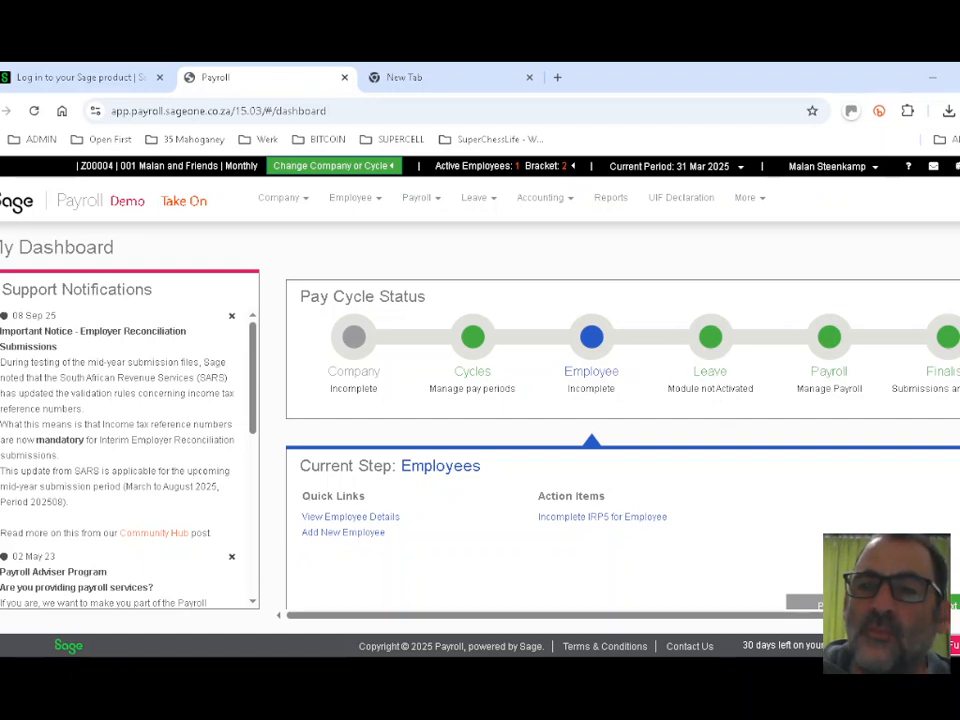
scroll(570, 440, down, 1)
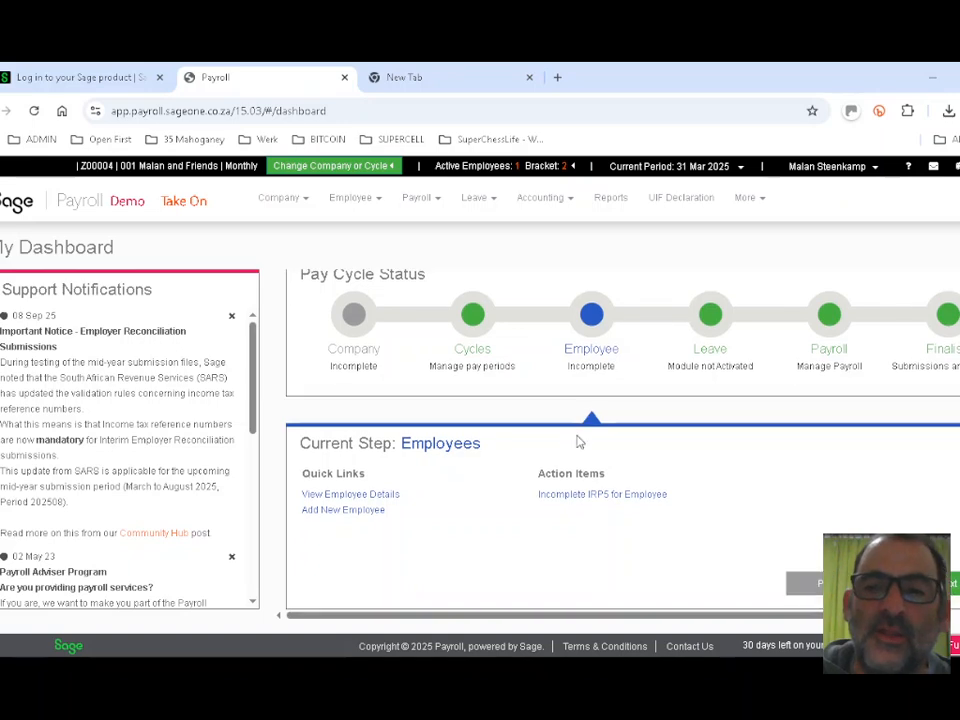
scroll(701, 505, up, 5)
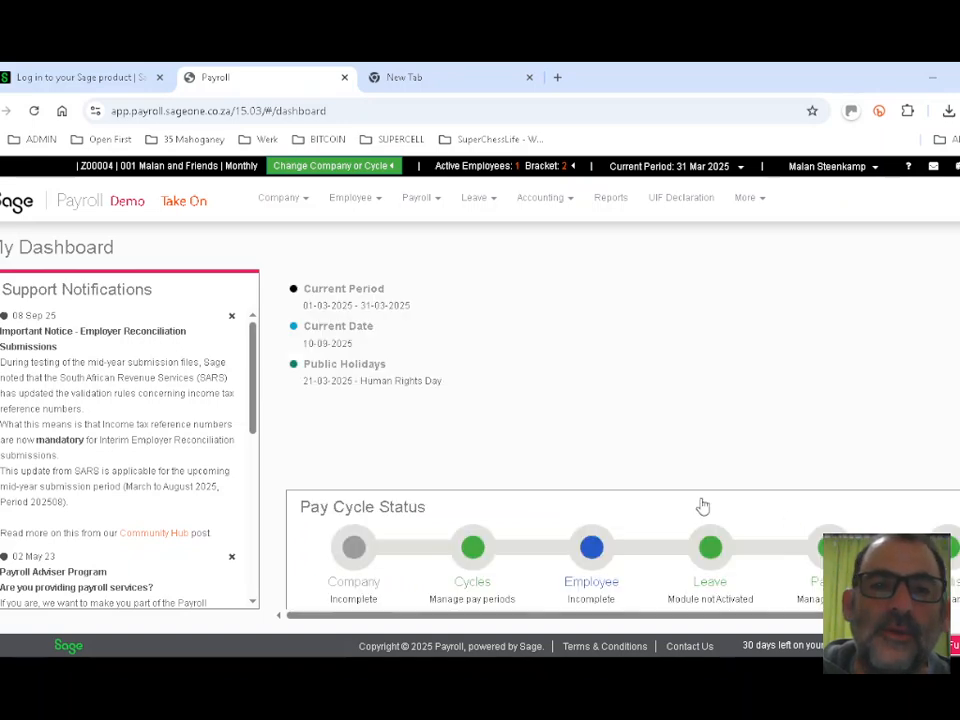
scroll(529, 433, down, 5)
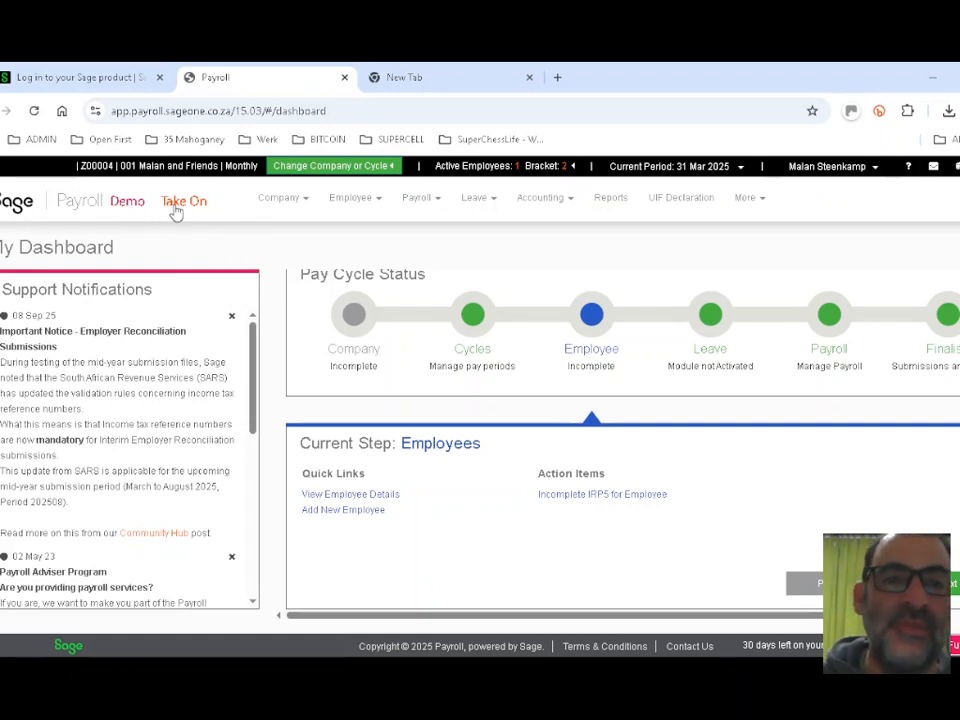
Open the company details of company 001
click(300, 203)
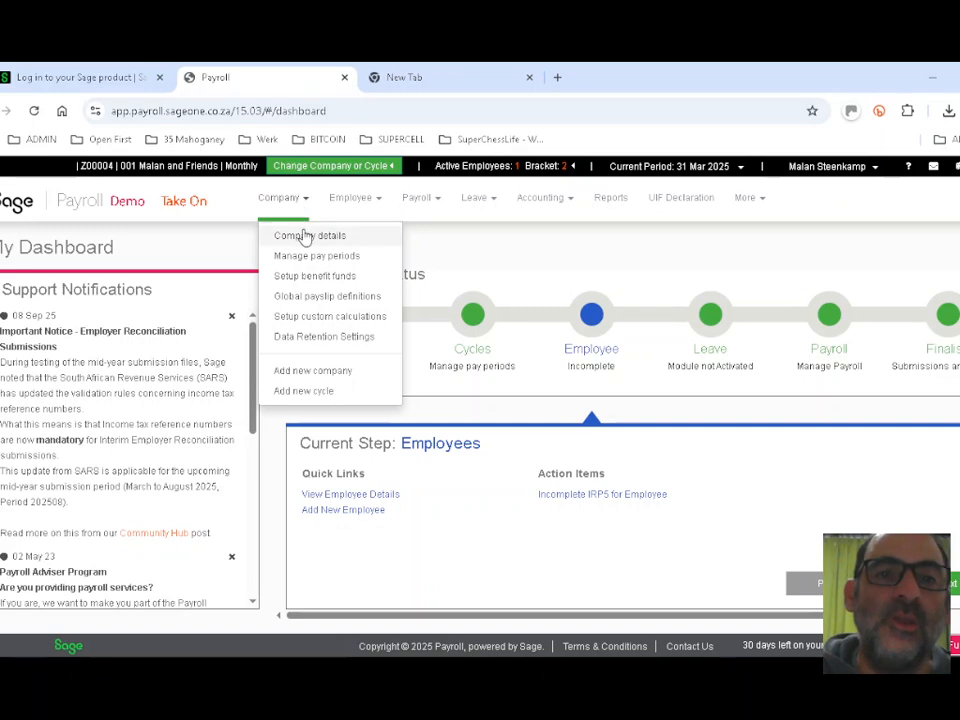
click(307, 236)
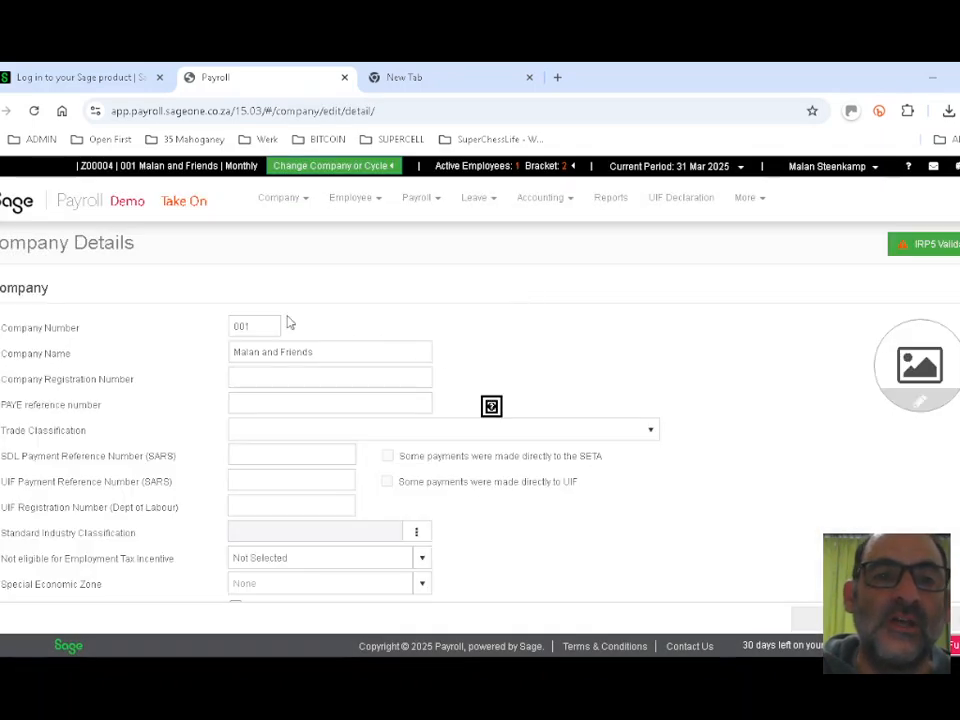
Review the company details form, from tax references through addresses to SARS and UIF contact sections, and check the other available company functions
scroll(300, 343, down, 4)
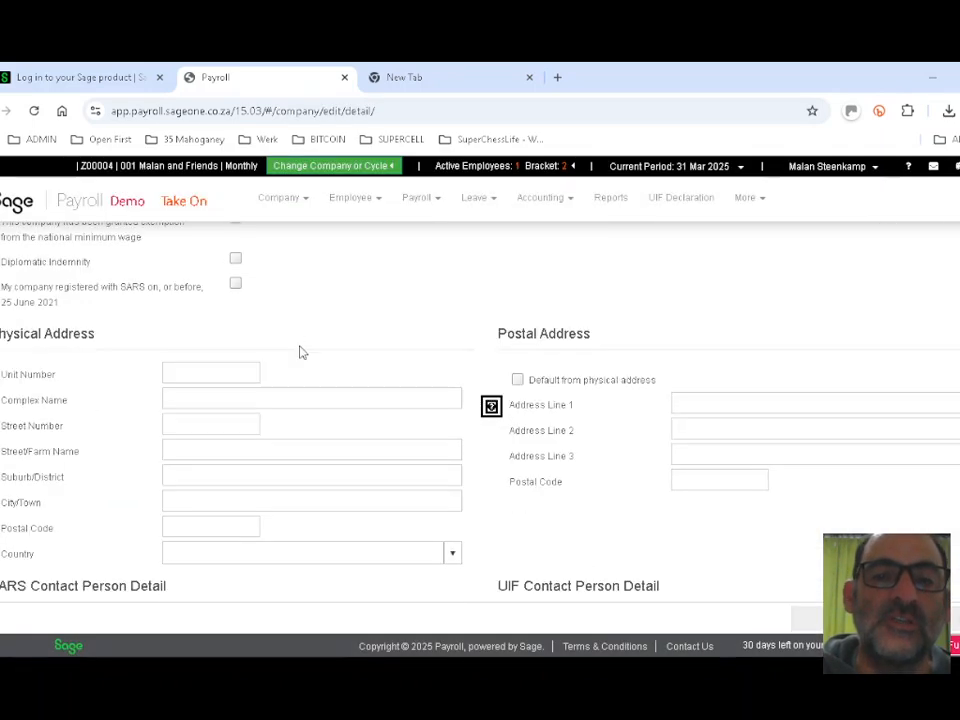
scroll(300, 352, down, 2)
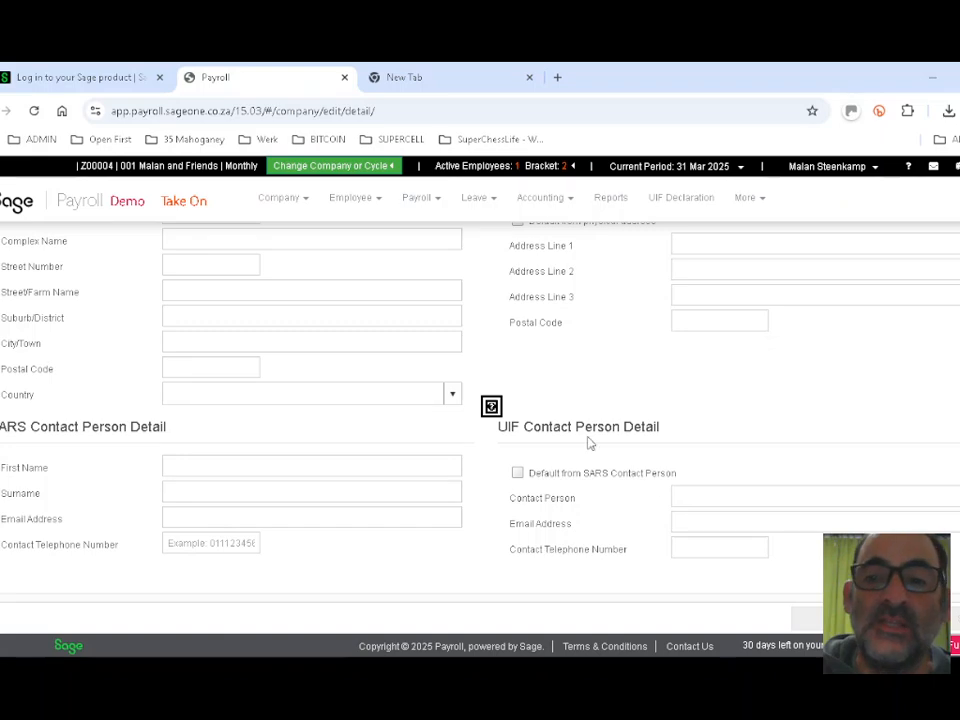
scroll(411, 365, up, 2)
scroll(400, 362, up, 1)
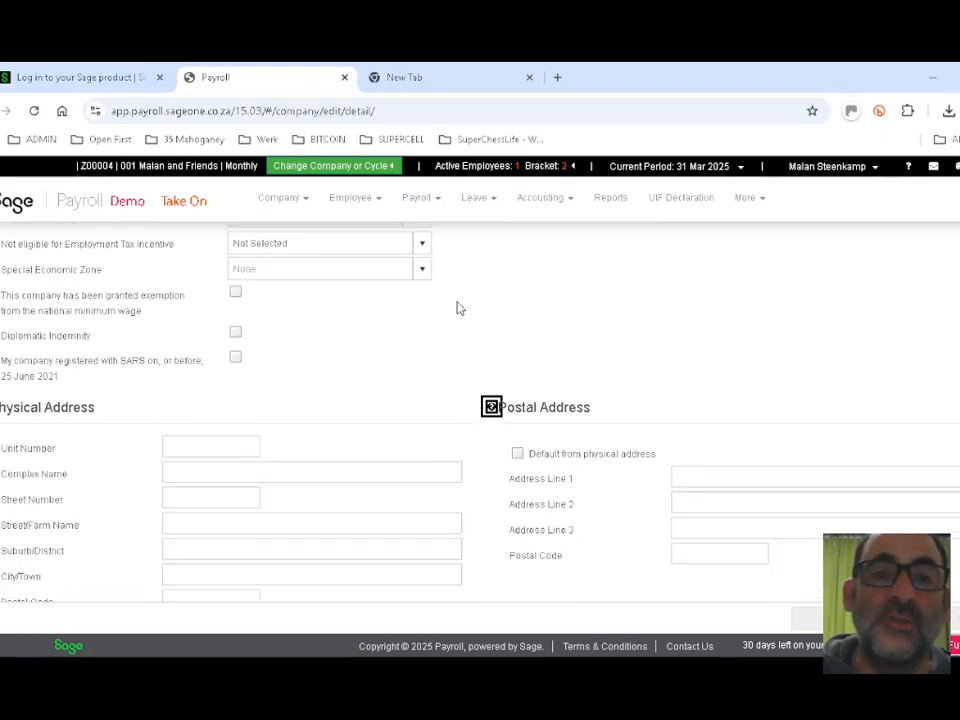
scroll(390, 364, up, 2)
scroll(470, 364, up, 3)
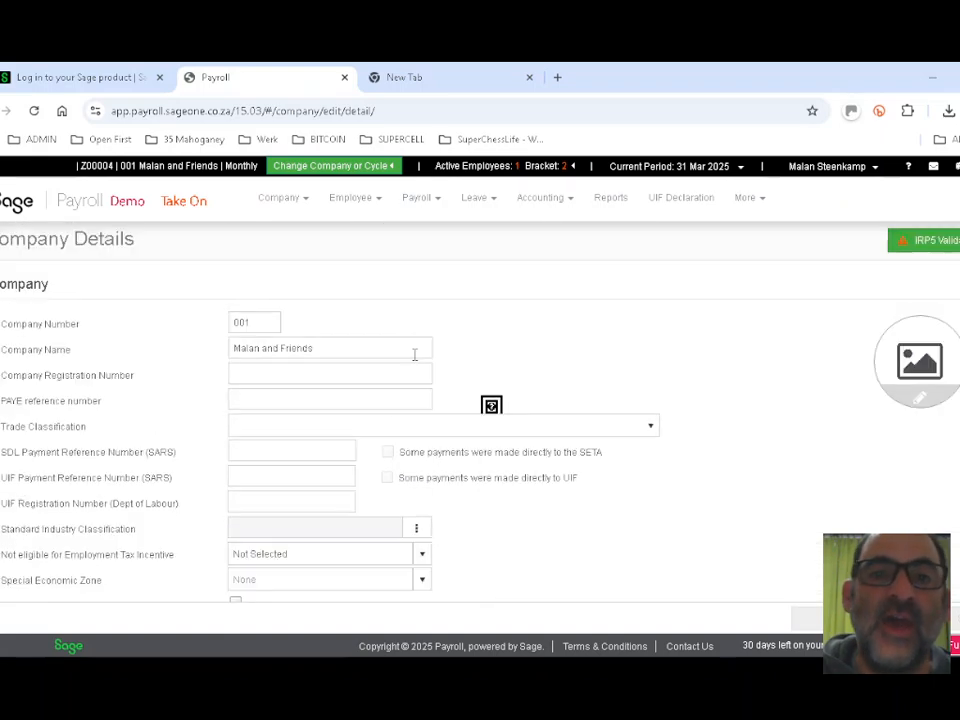
click(304, 210)
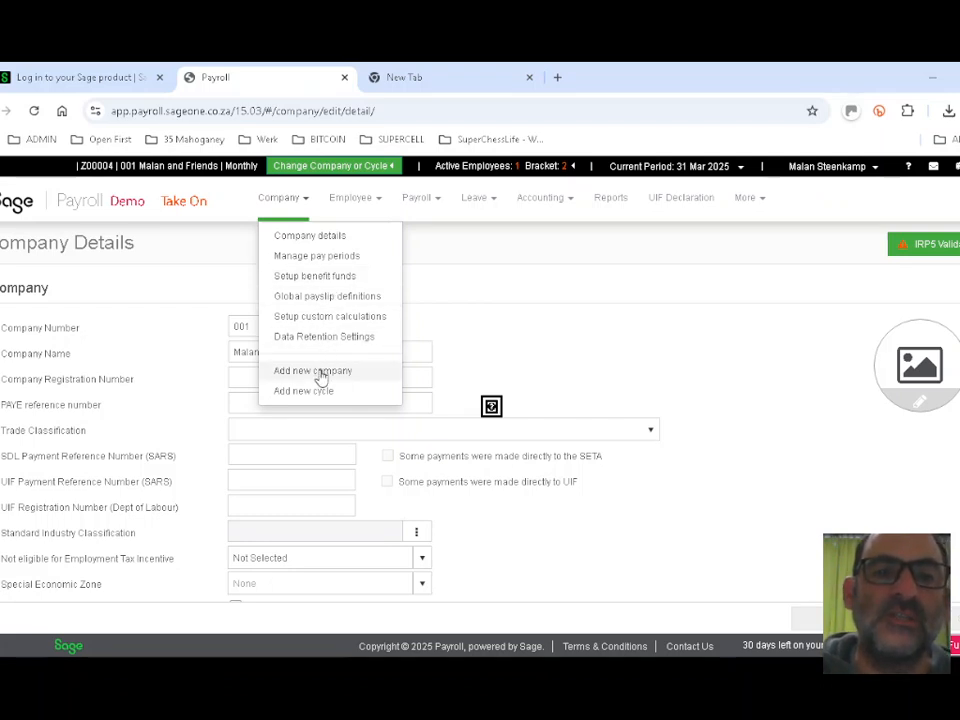
Open the employee details of employee 001 and view the hours and rates, ETI and payslip information
click(368, 205)
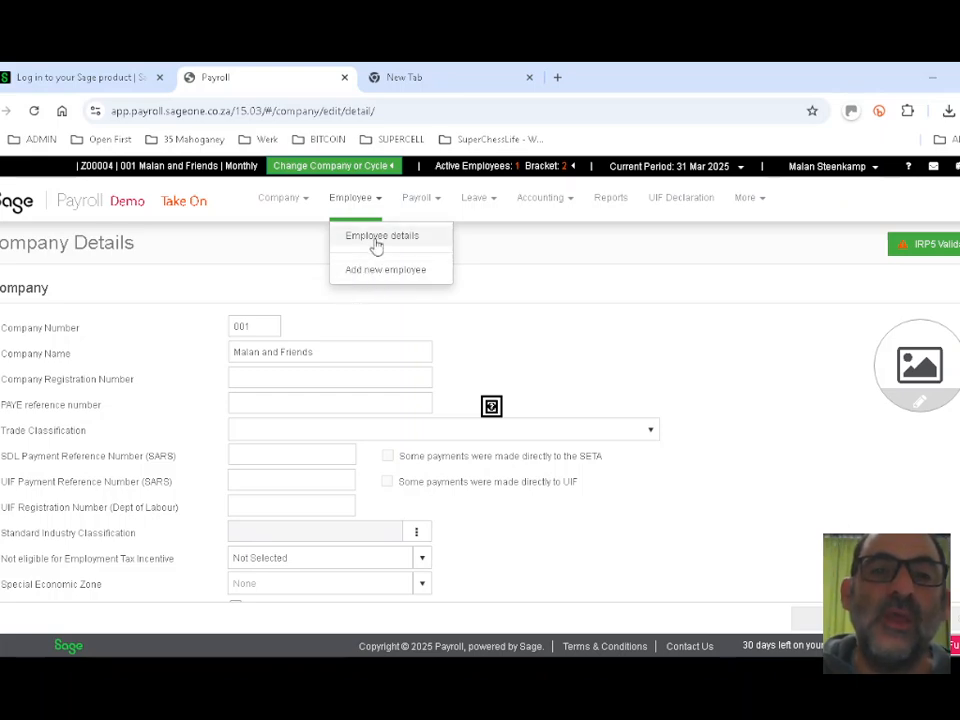
click(375, 244)
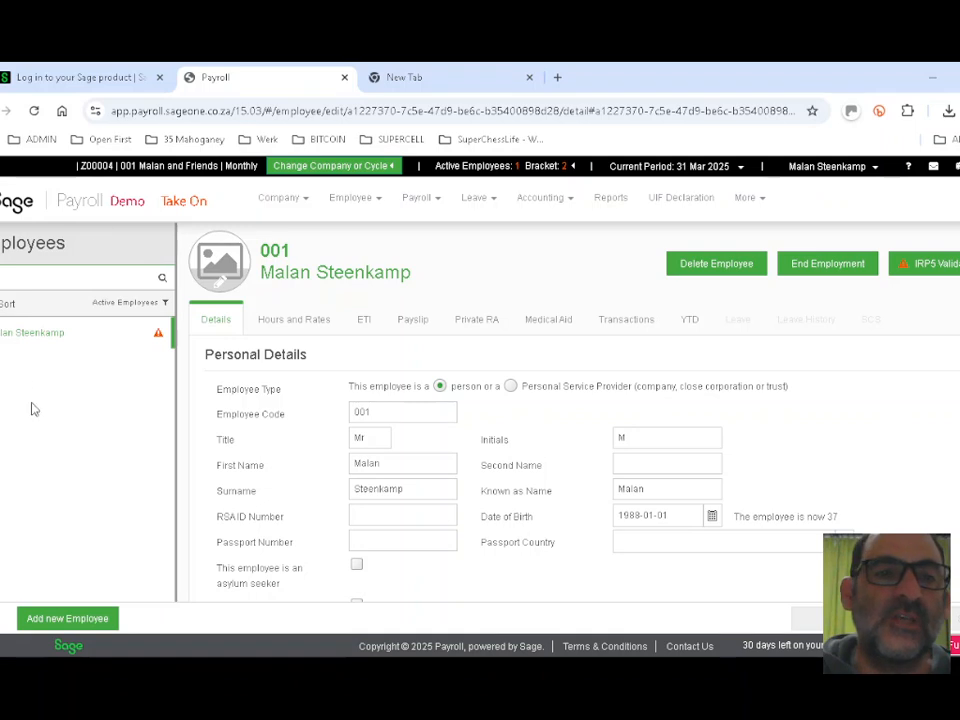
mouse_move(160, 338)
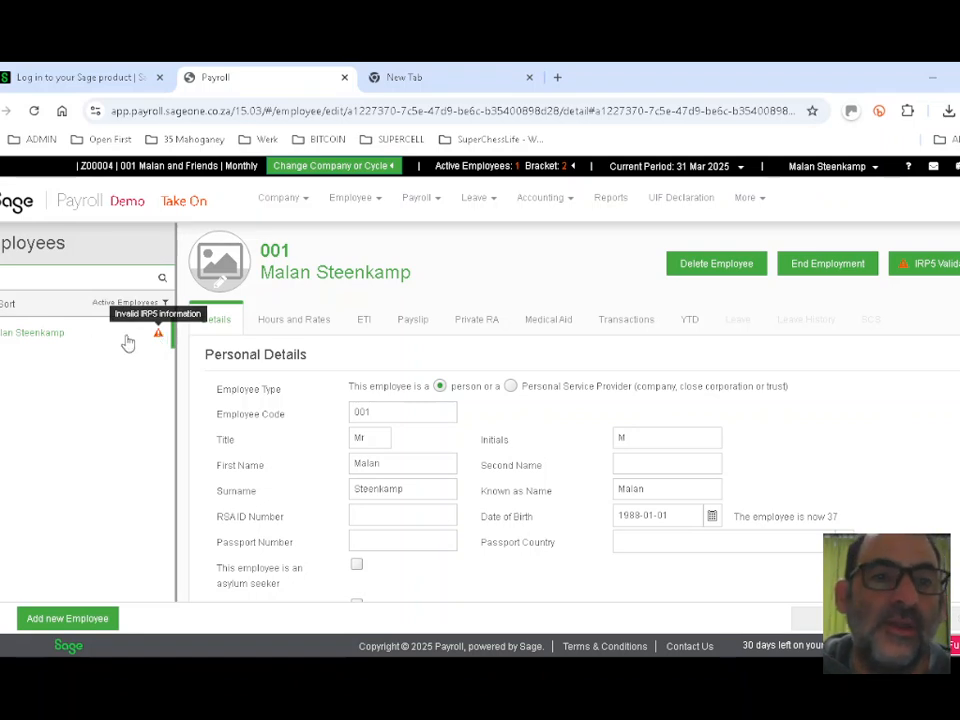
click(317, 328)
click(363, 325)
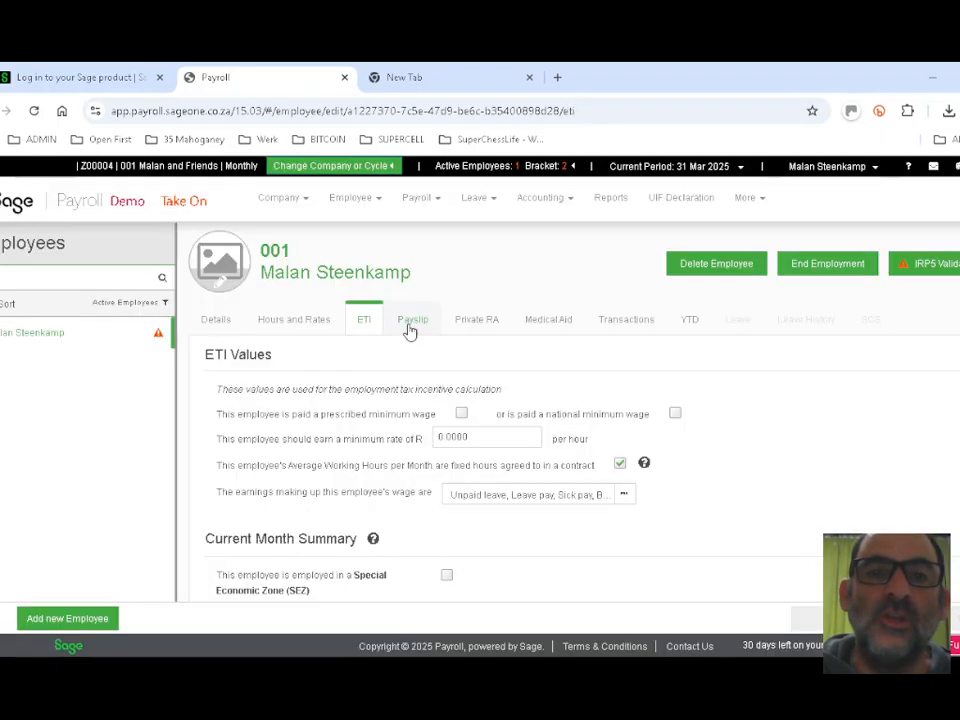
click(411, 322)
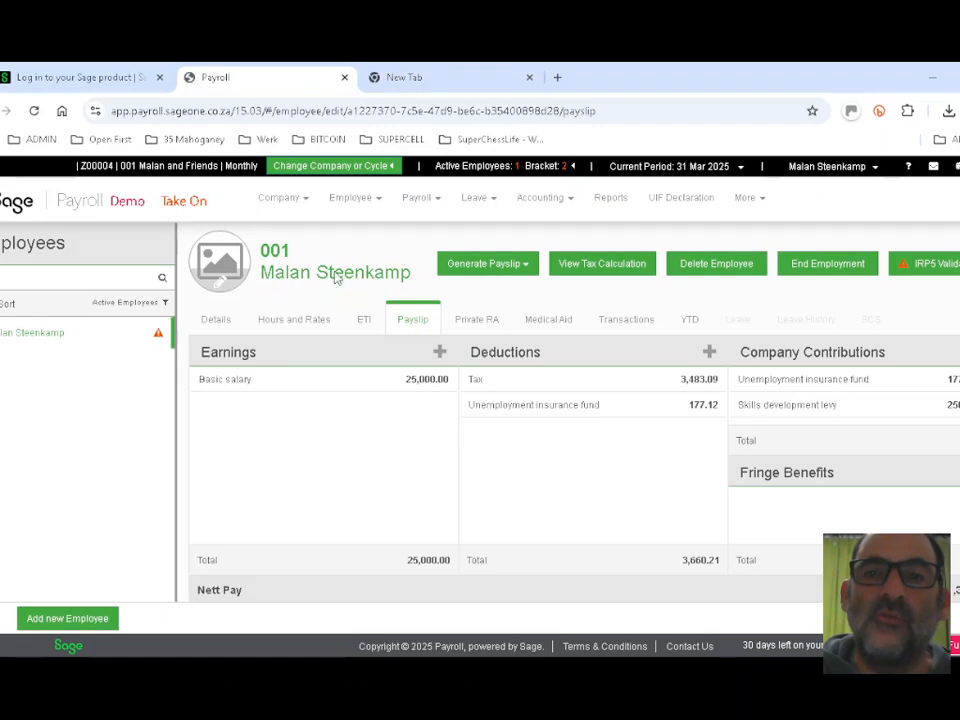
Look over the employee and payroll functions, and reach employee 001's payslip through the payroll functions
click(372, 200)
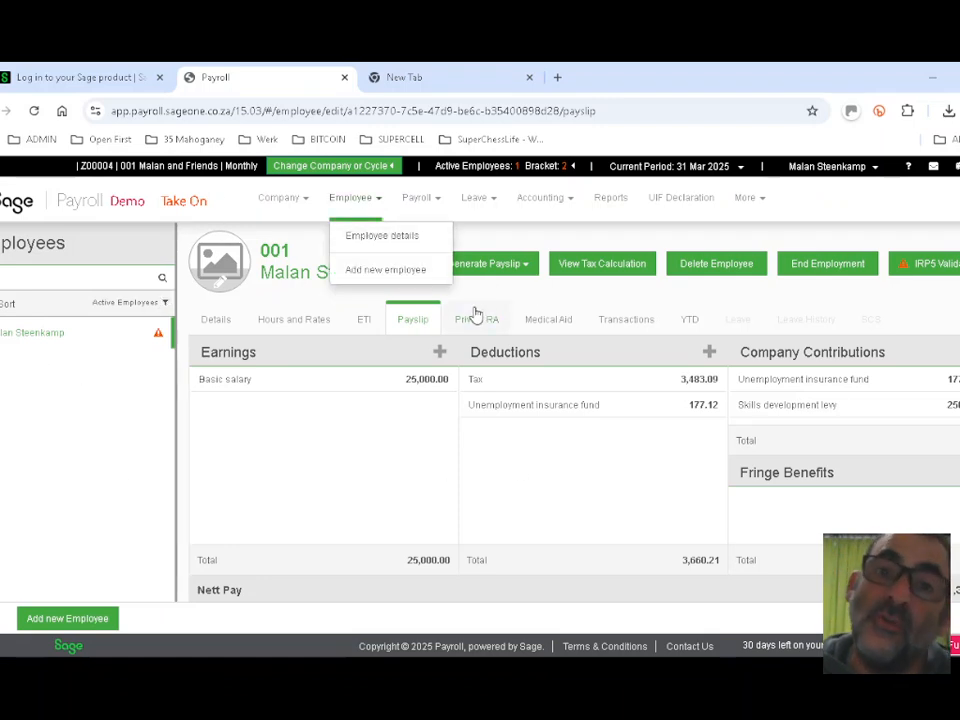
click(430, 200)
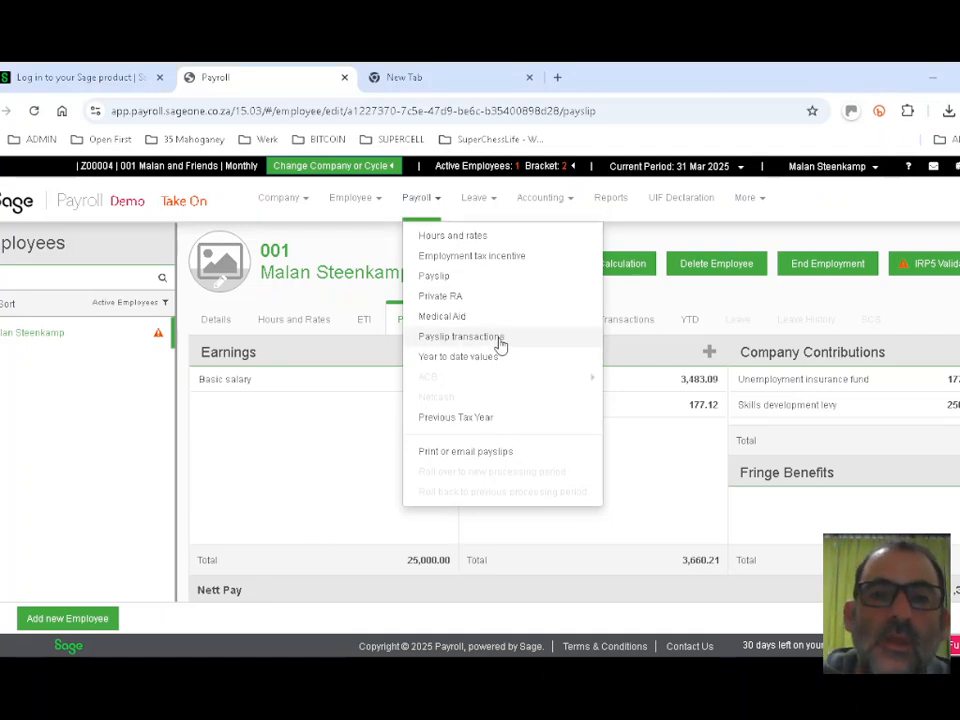
click(437, 275)
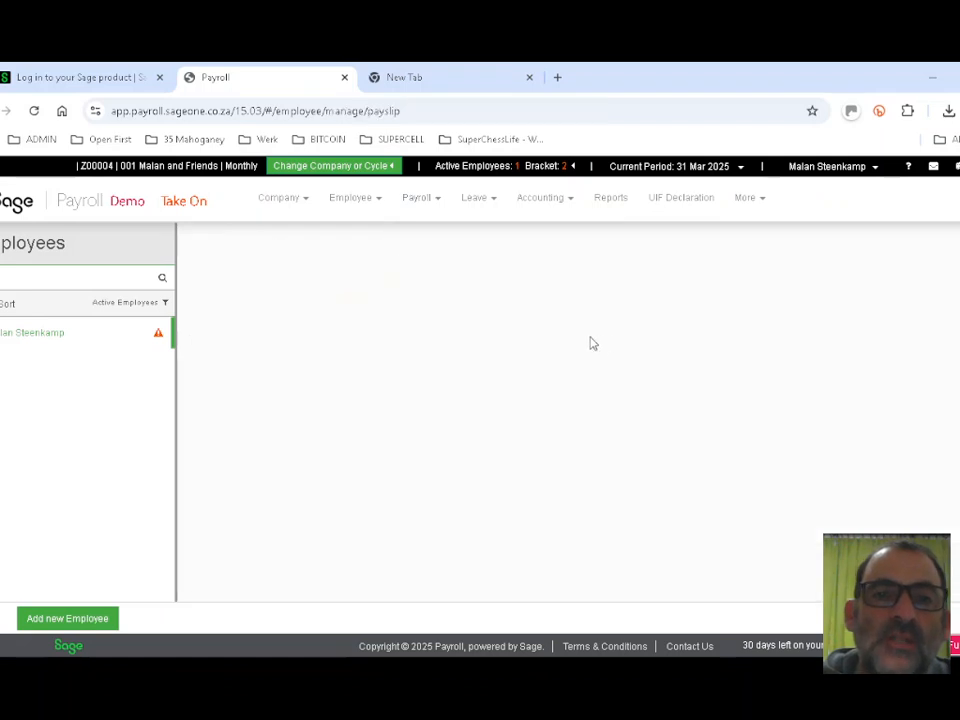
click(20, 339)
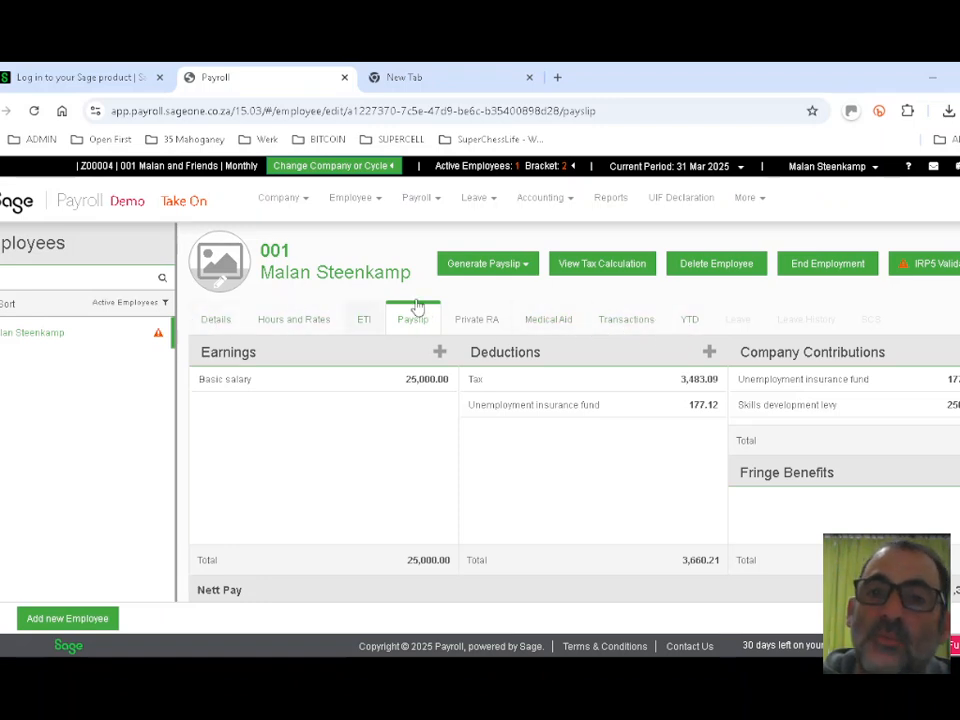
click(435, 207)
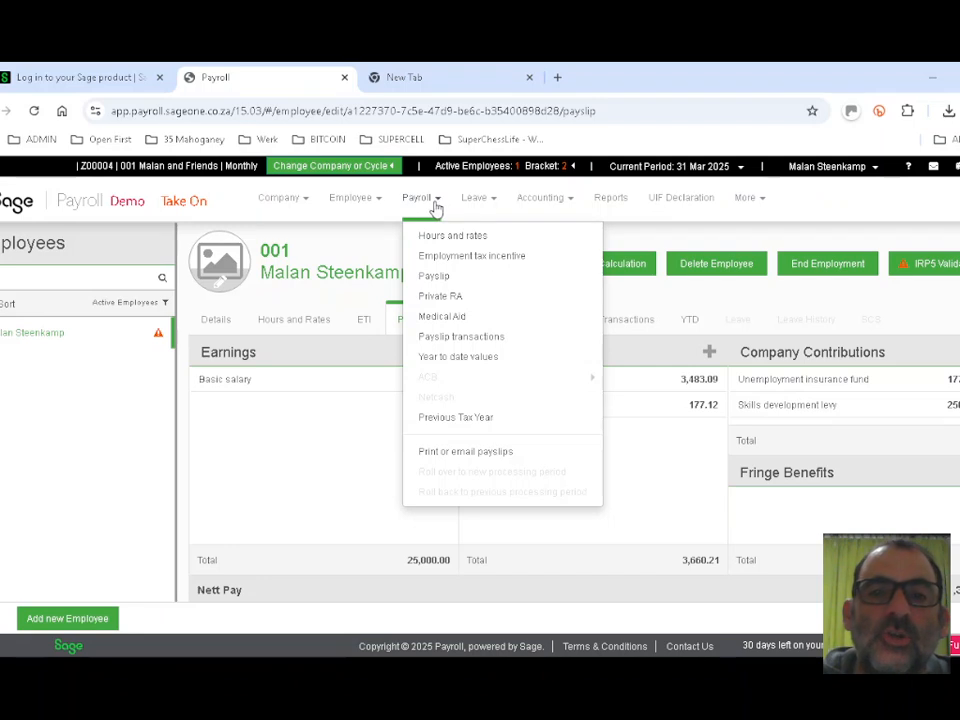
Open the company leave setup and activate the leave module for this company
click(494, 203)
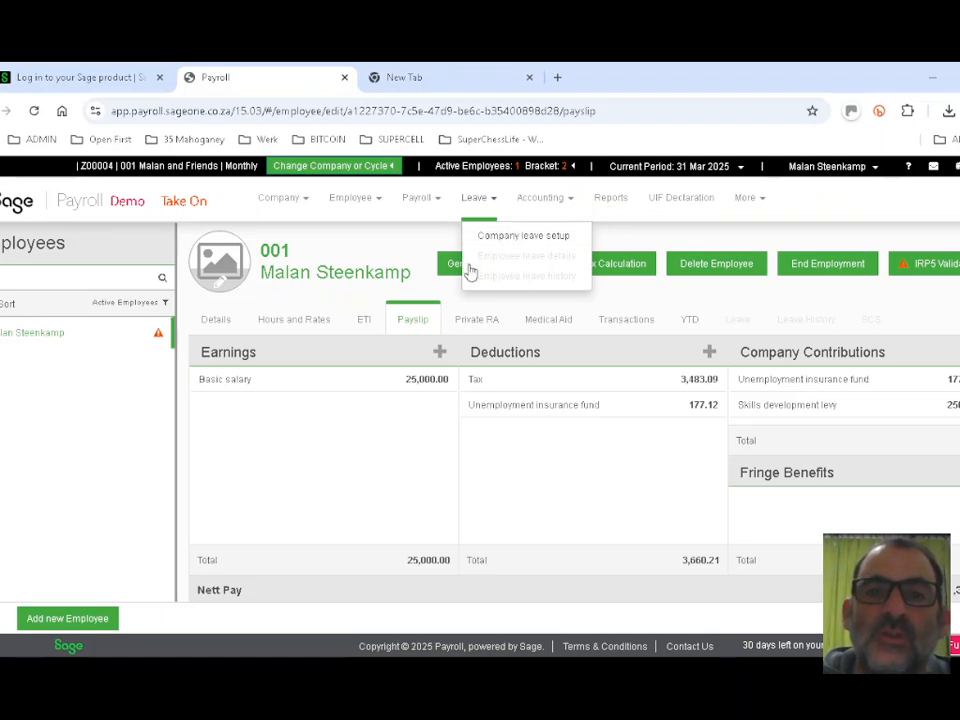
click(497, 237)
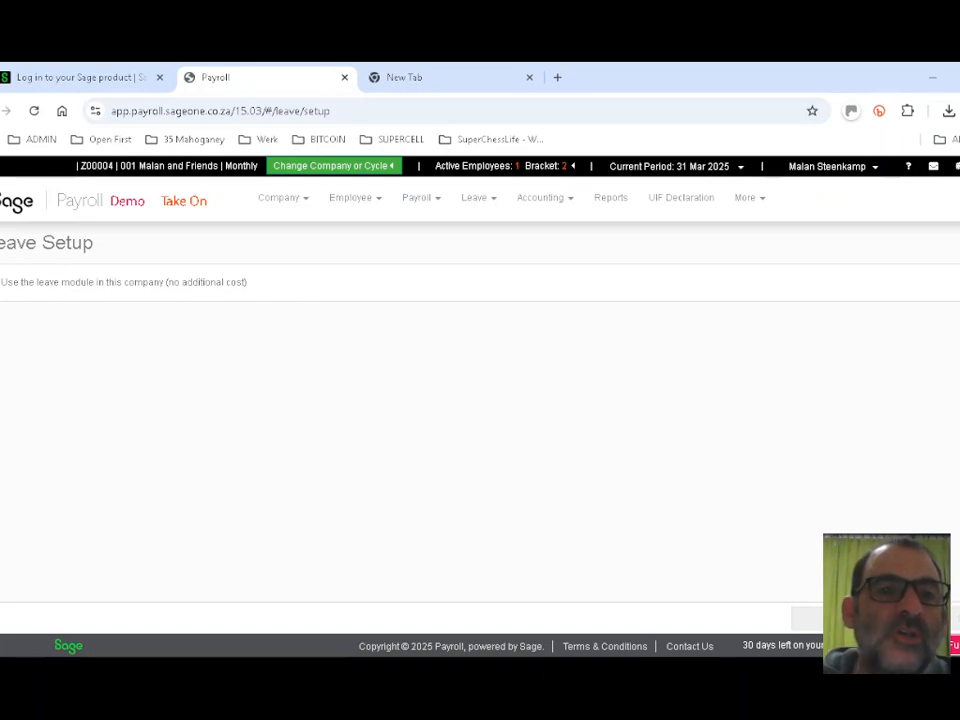
click(2, 282)
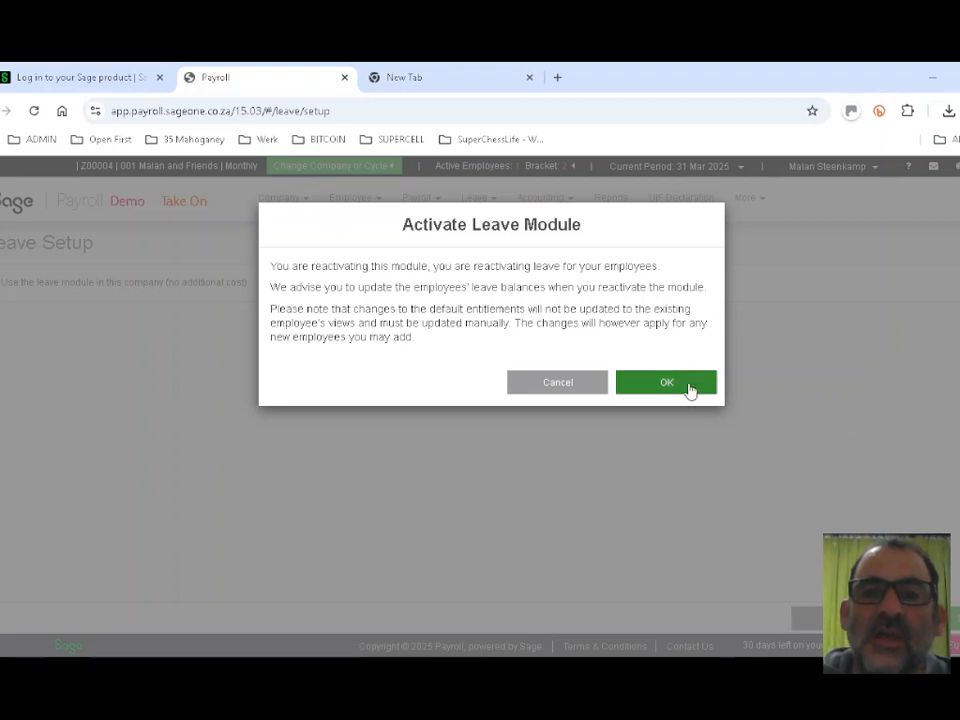
click(667, 383)
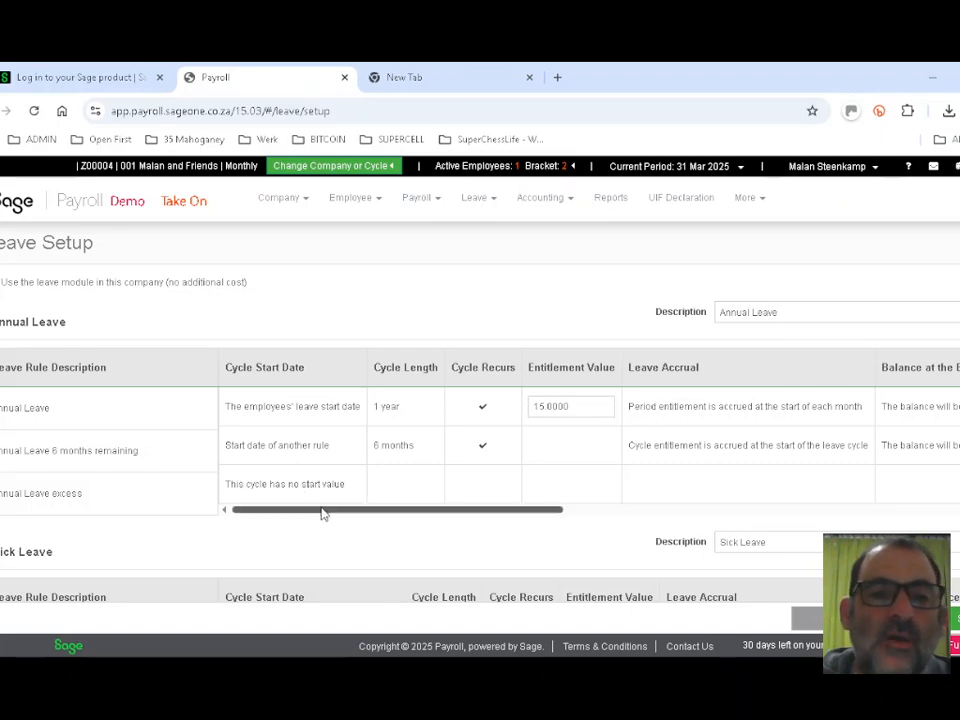
Review the default rules for all leave types, from annual to study leave, and save the leave setup
scroll(617, 462, down, 1)
scroll(476, 446, down, 2)
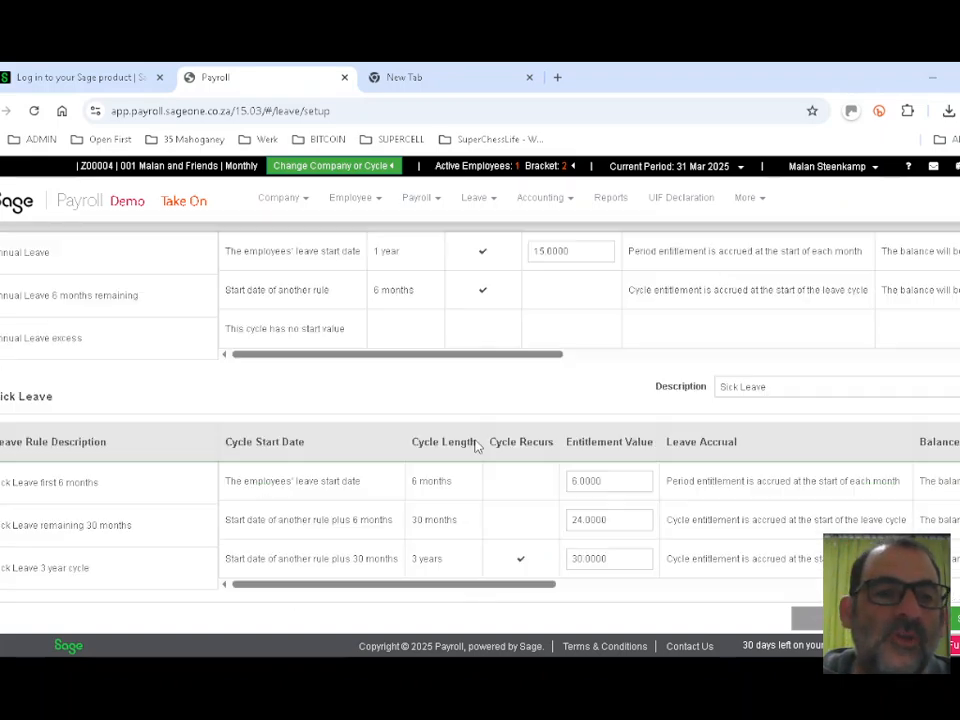
scroll(367, 432, down, 7)
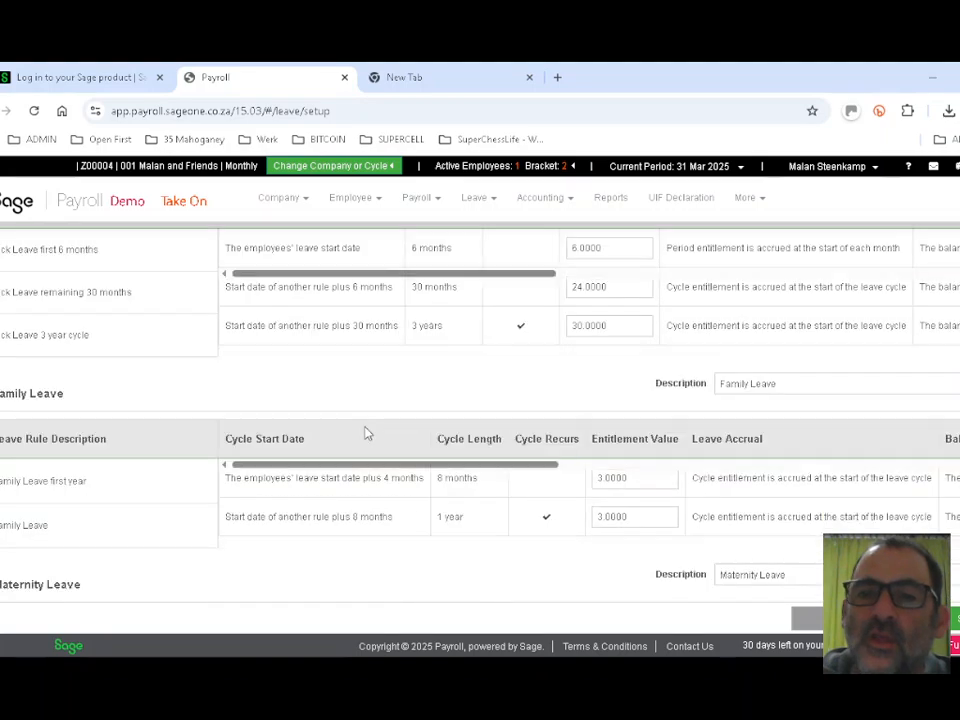
scroll(365, 431, down, 4)
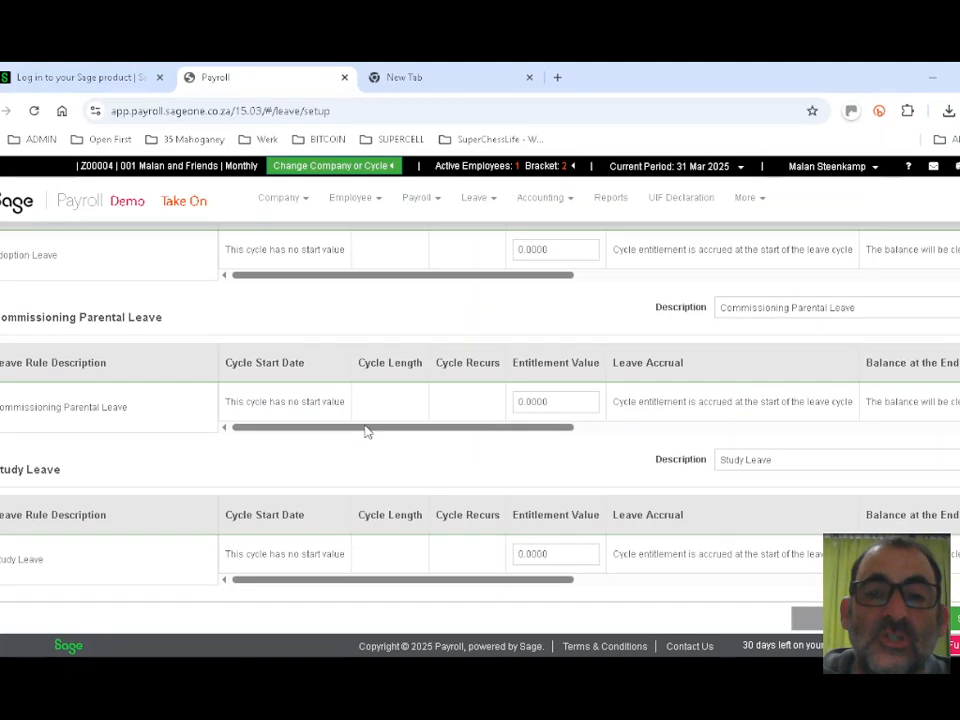
scroll(365, 430, up, 15)
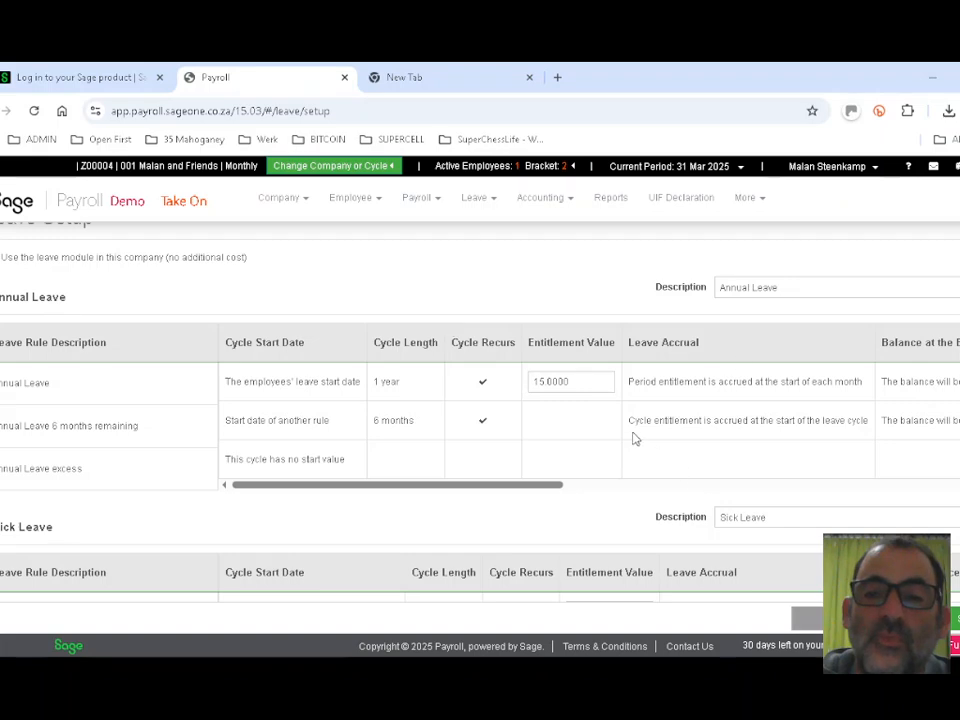
scroll(633, 436, down, 5)
scroll(632, 435, up, 5)
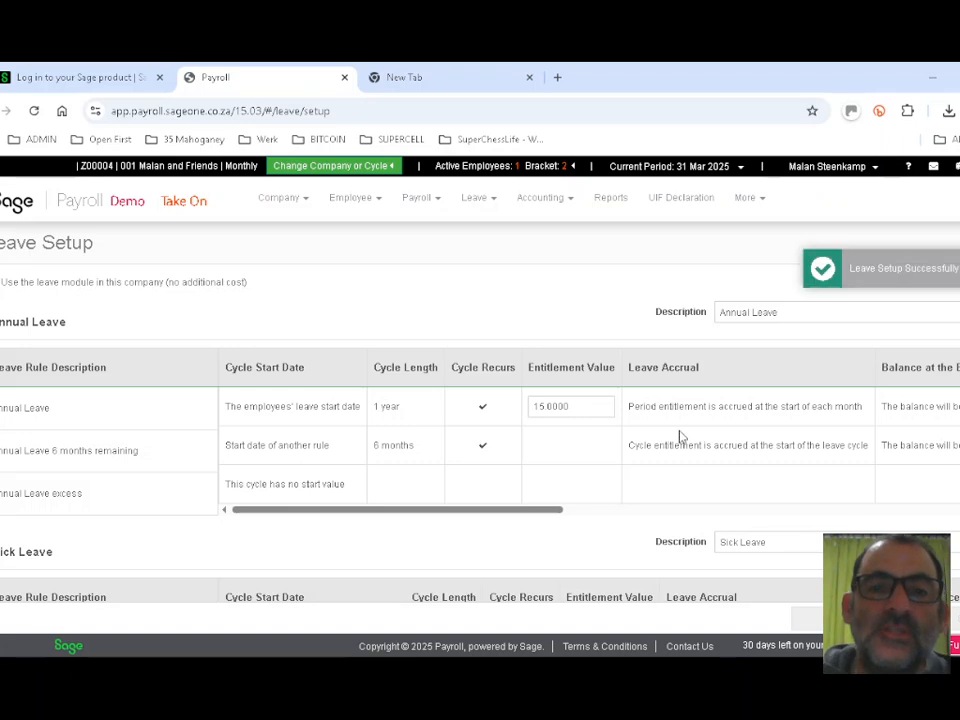
Open employee 001's leave details and review the annual and sick leave entitlements, accruals and balances
click(492, 203)
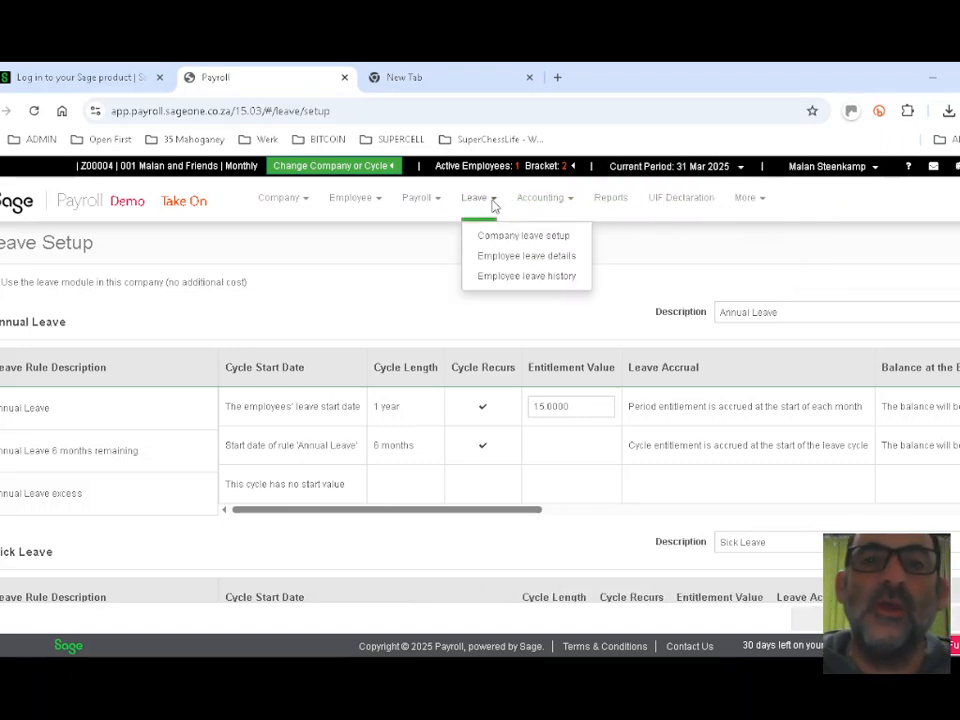
click(533, 261)
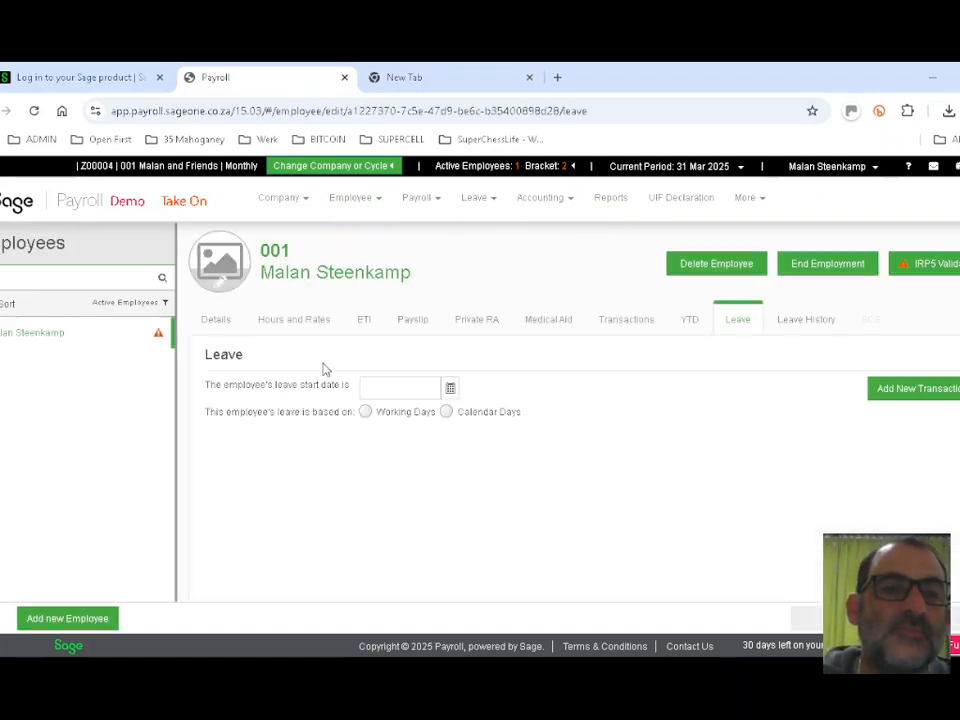
scroll(462, 475, down, 1)
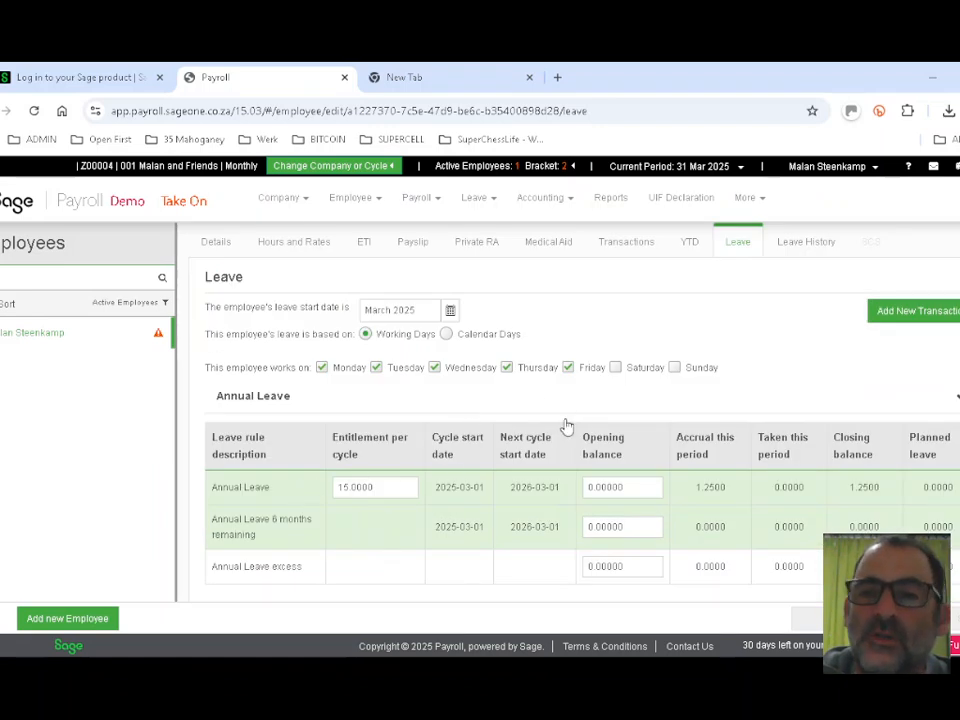
scroll(850, 470, down, 1)
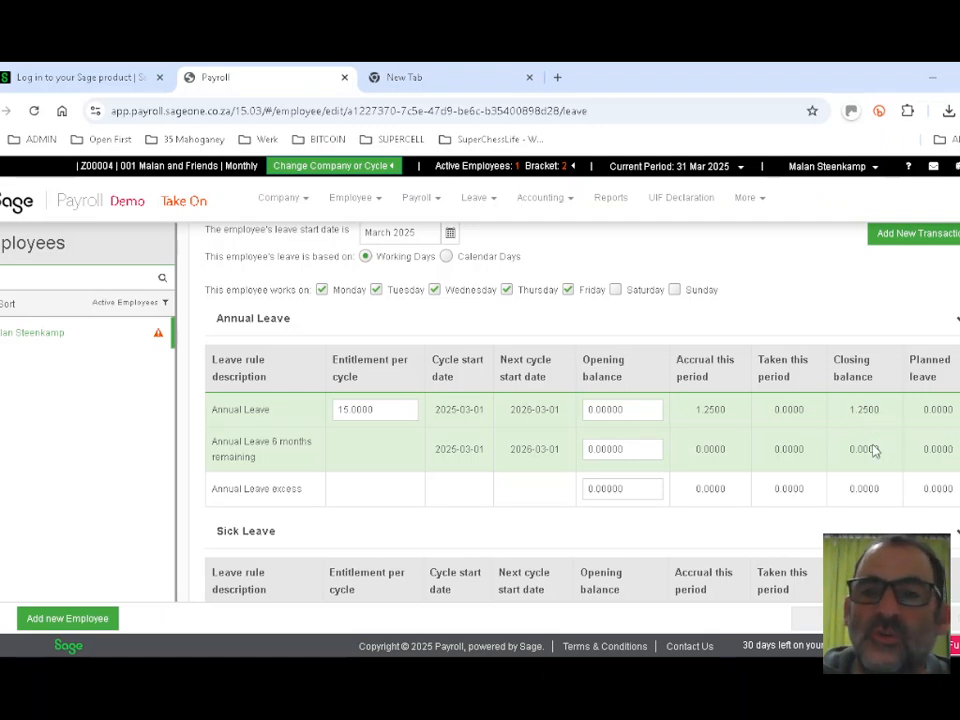
scroll(873, 451, down, 2)
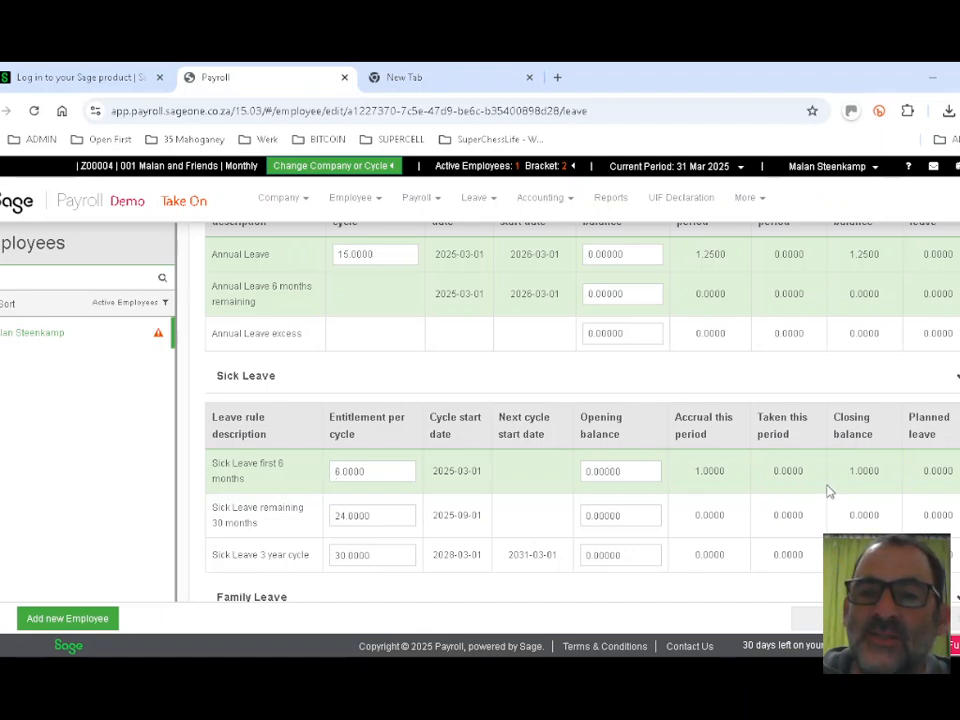
scroll(828, 491, down, 1)
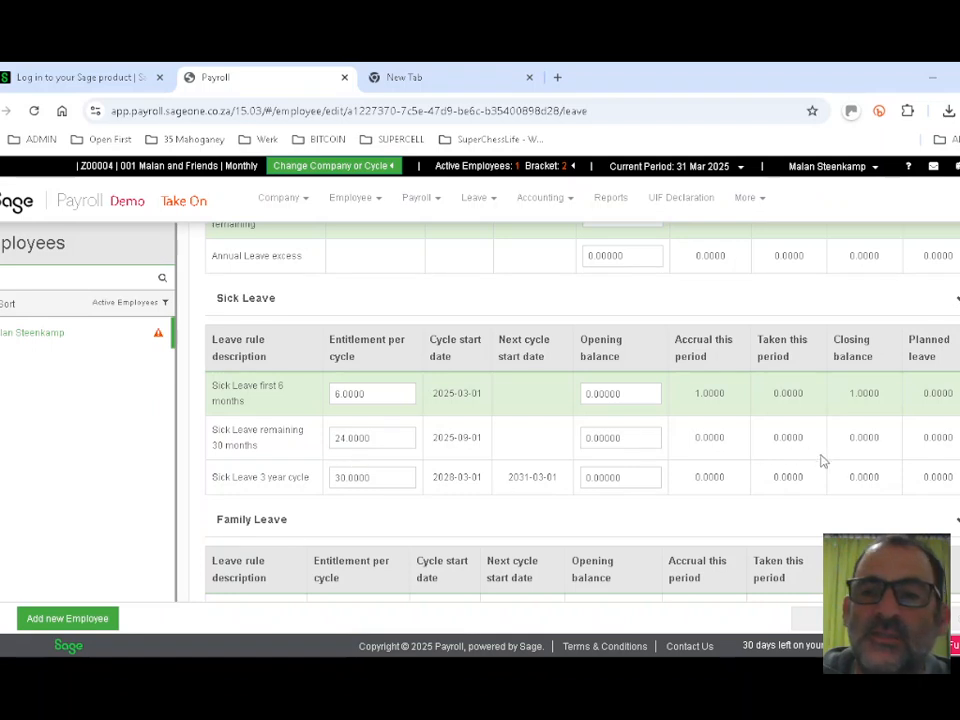
Examine employee 001's family, maternity, parental, adoption, commissioning parental and study leave rules, and return to the leave start date and working days
scroll(733, 463, down, 2)
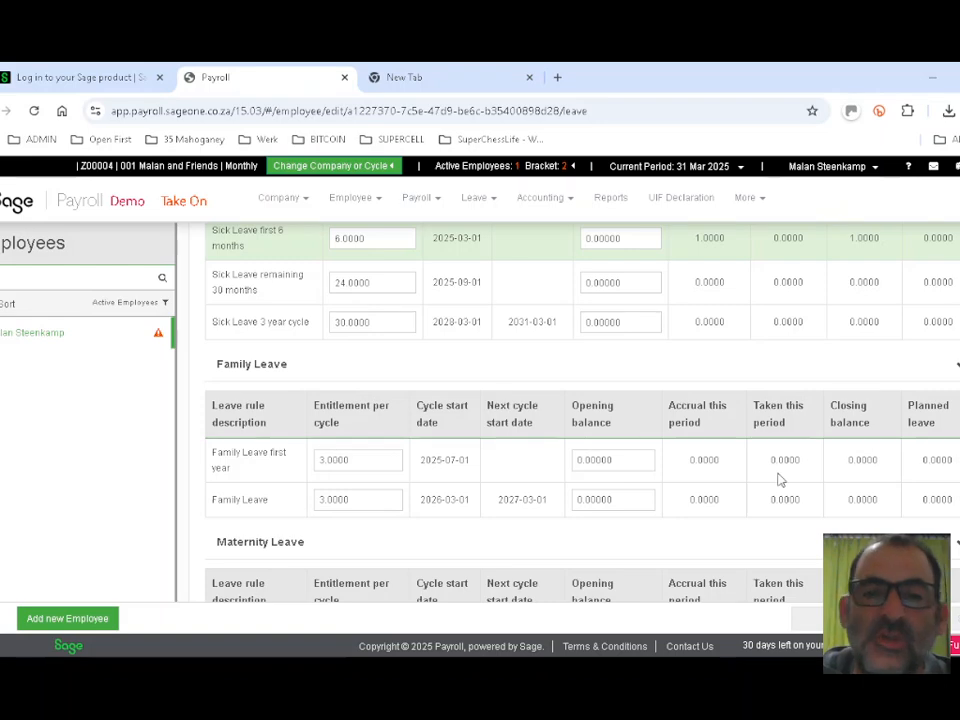
scroll(778, 478, down, 2)
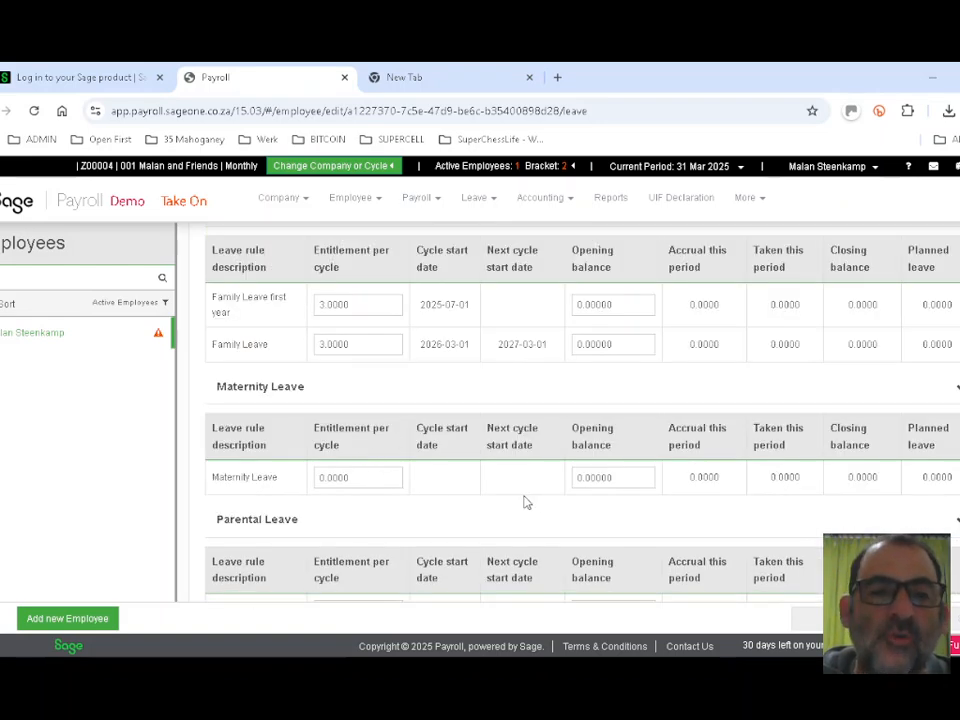
scroll(525, 500, down, 1)
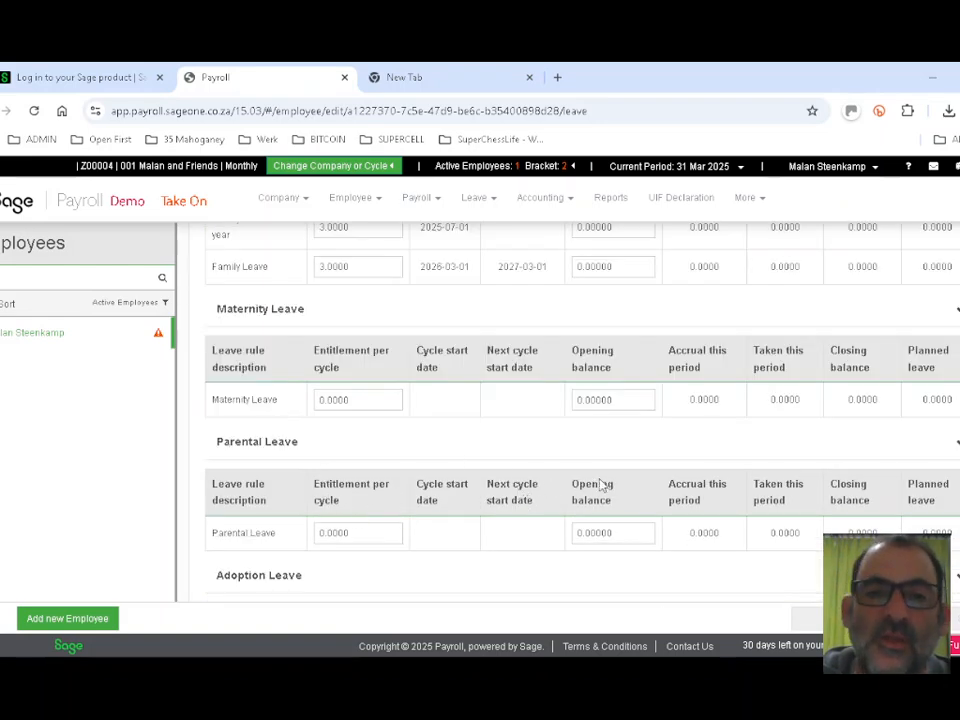
scroll(411, 474, down, 2)
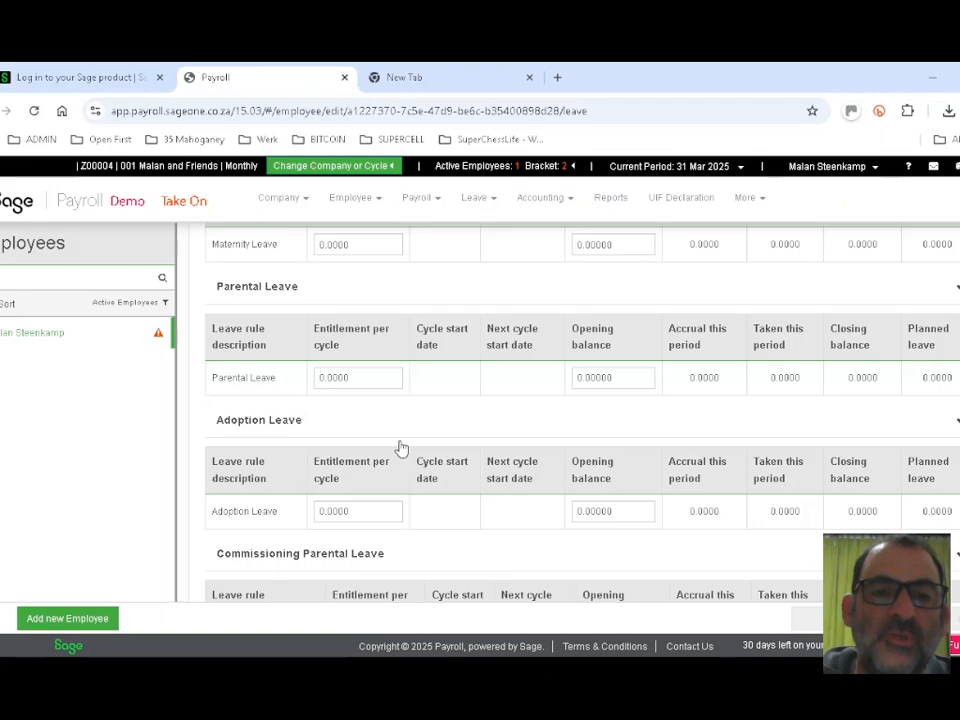
scroll(400, 447, down, 1)
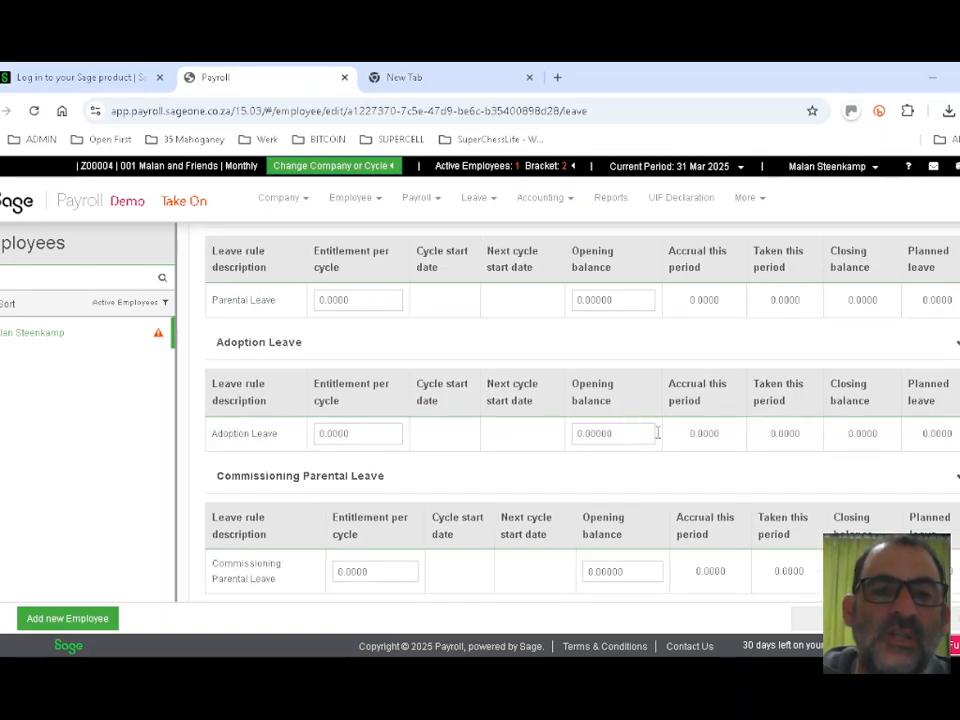
scroll(410, 390, down, 2)
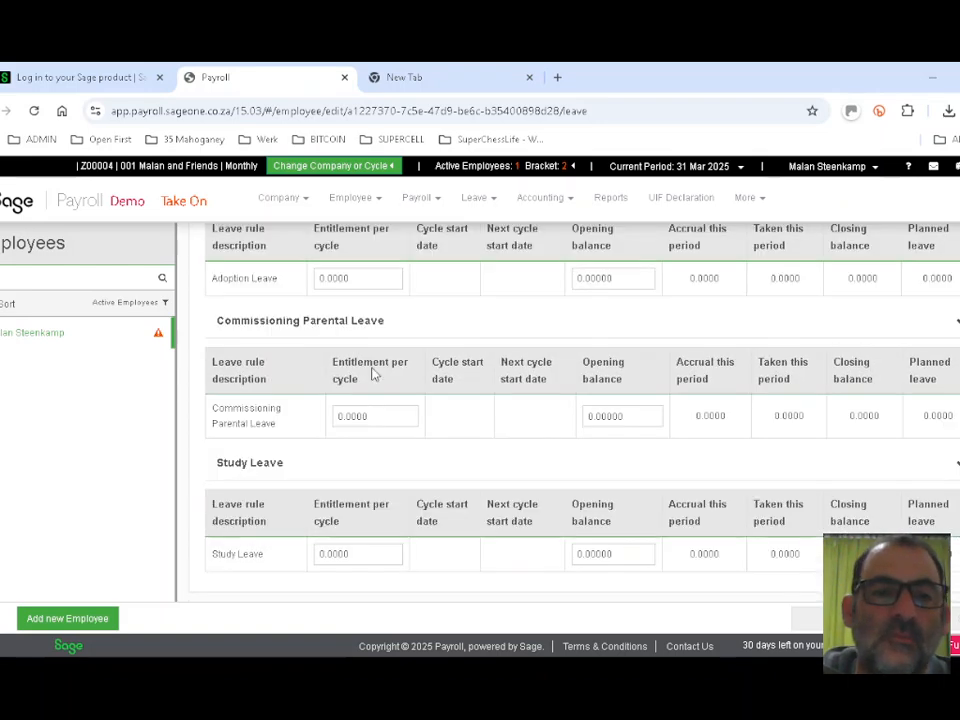
scroll(372, 373, up, 12)
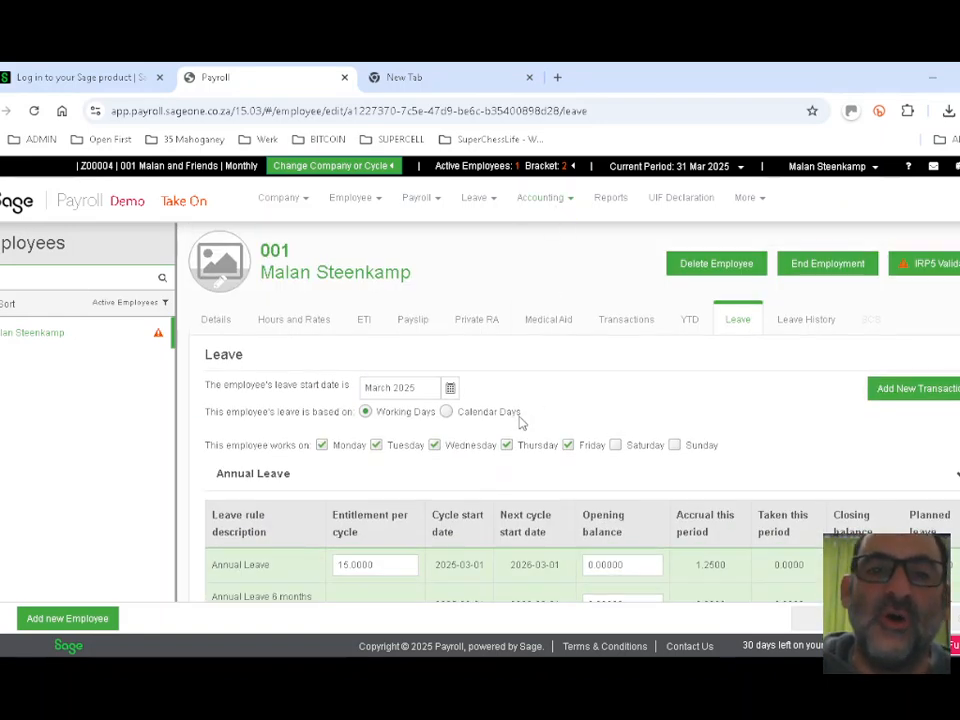
scroll(520, 390, down, 2)
scroll(573, 351, up, 1)
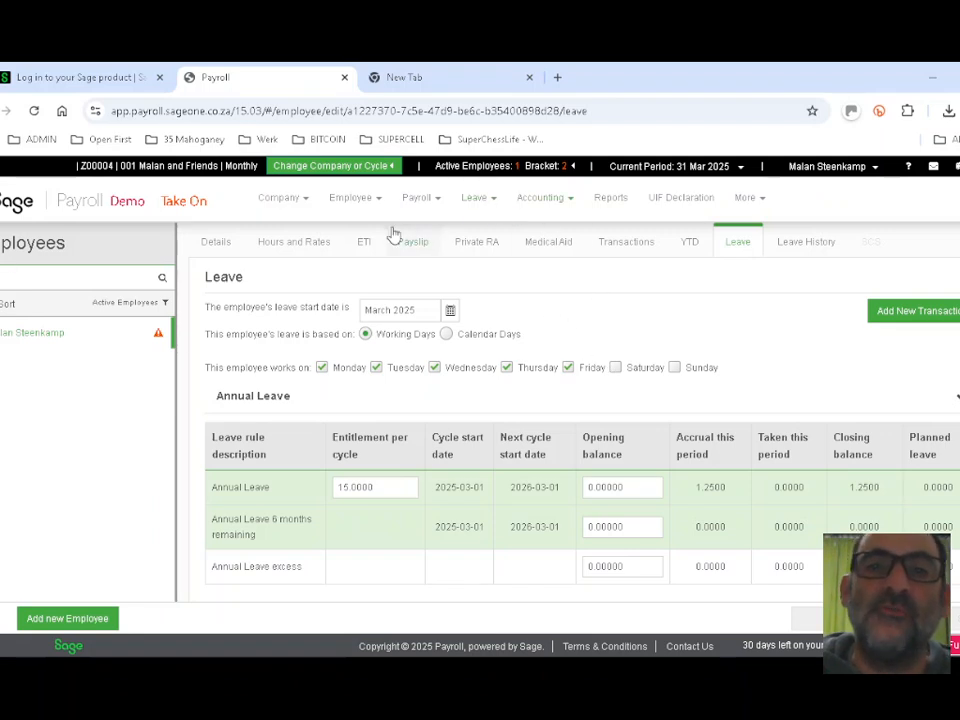
Look over the accounting functions, and browse the available payslip, financial and leave reports
click(547, 200)
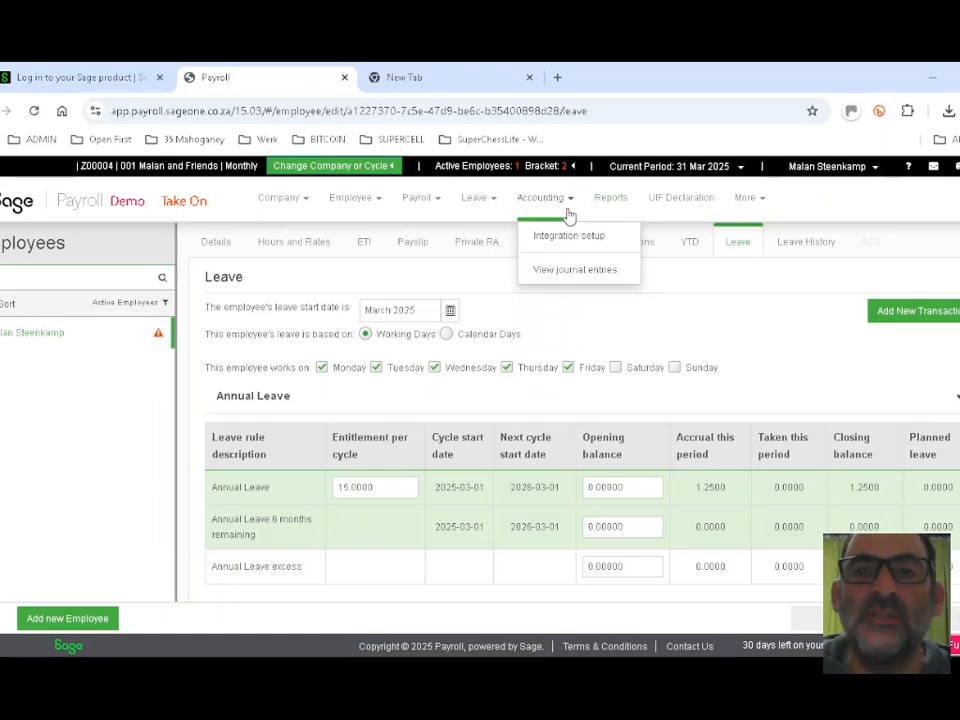
click(610, 198)
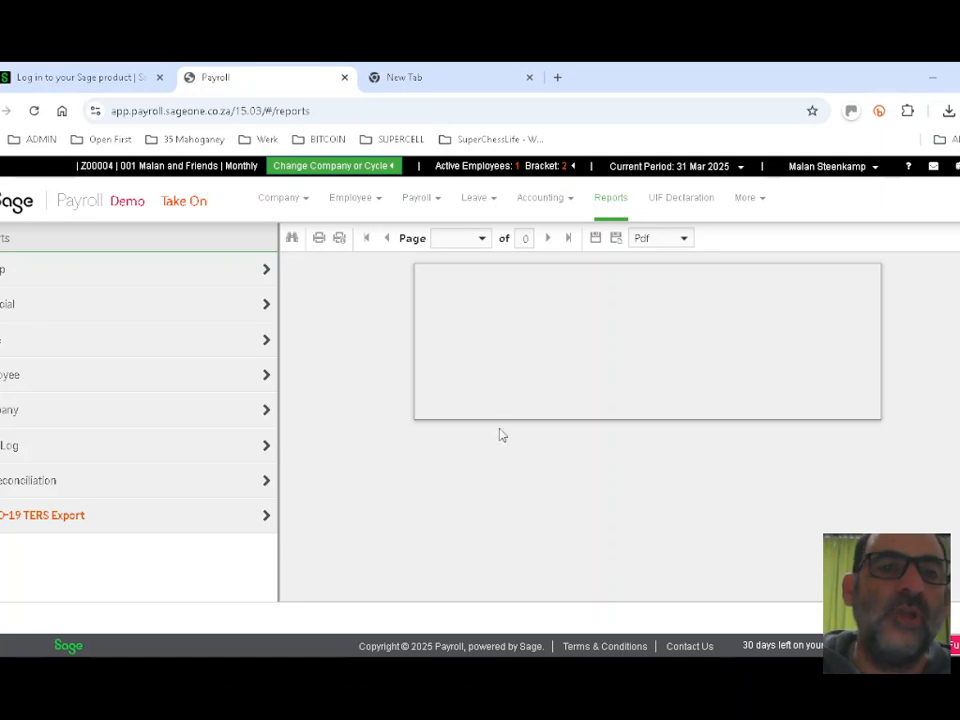
click(267, 272)
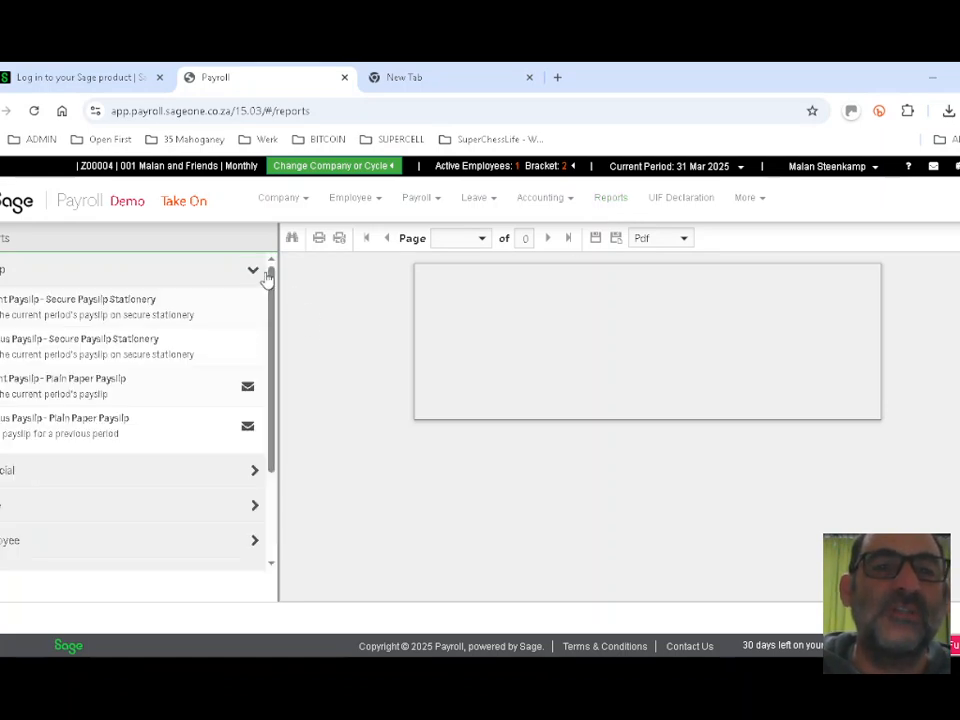
click(255, 272)
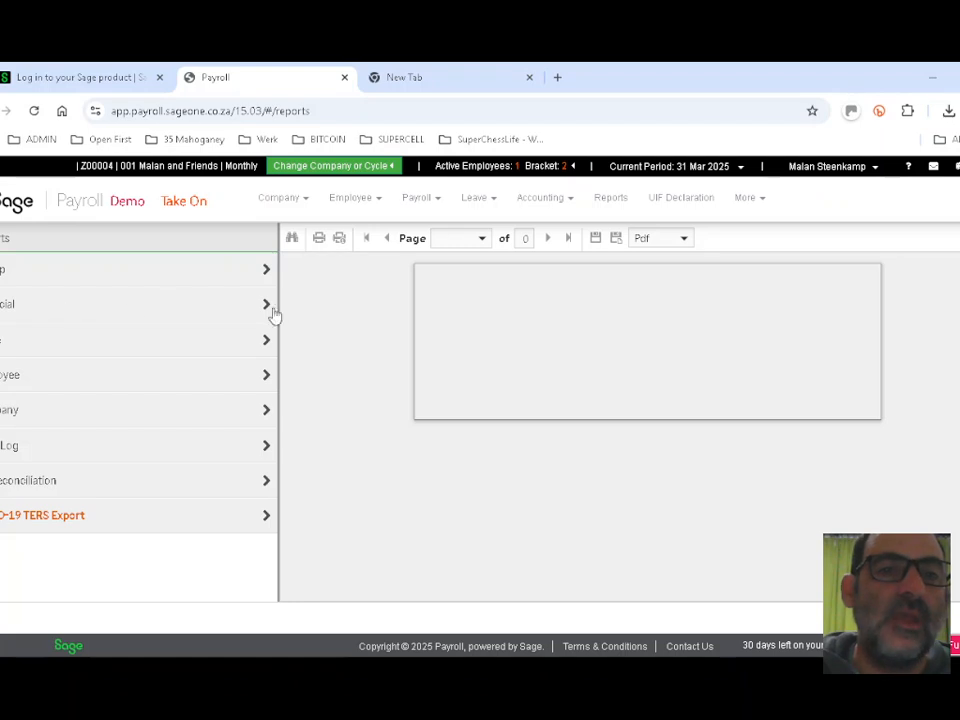
click(267, 310)
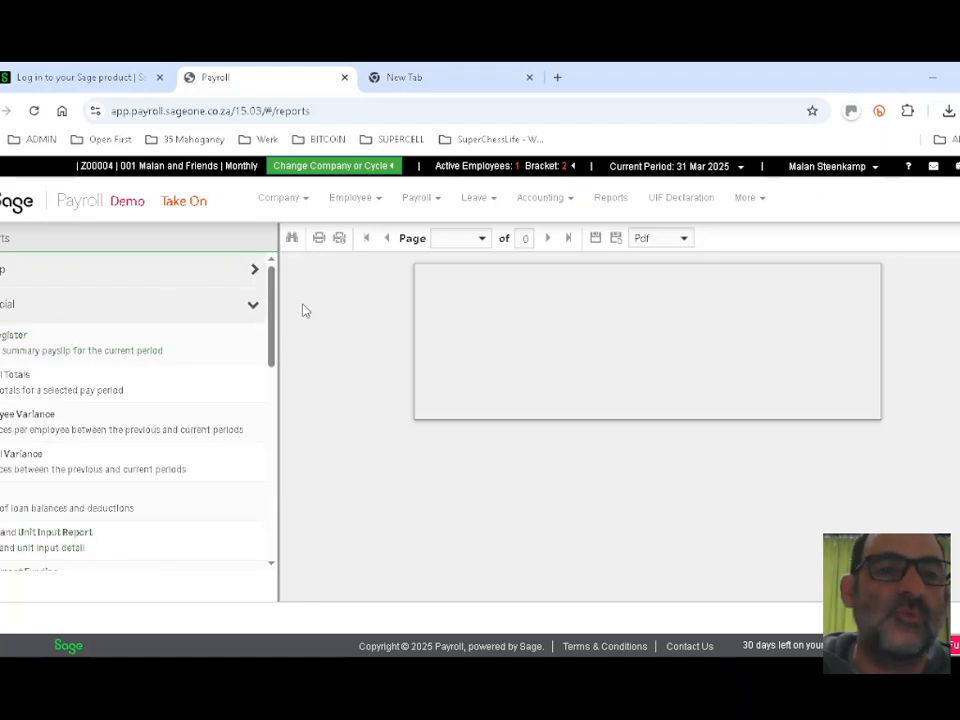
click(255, 310)
click(265, 347)
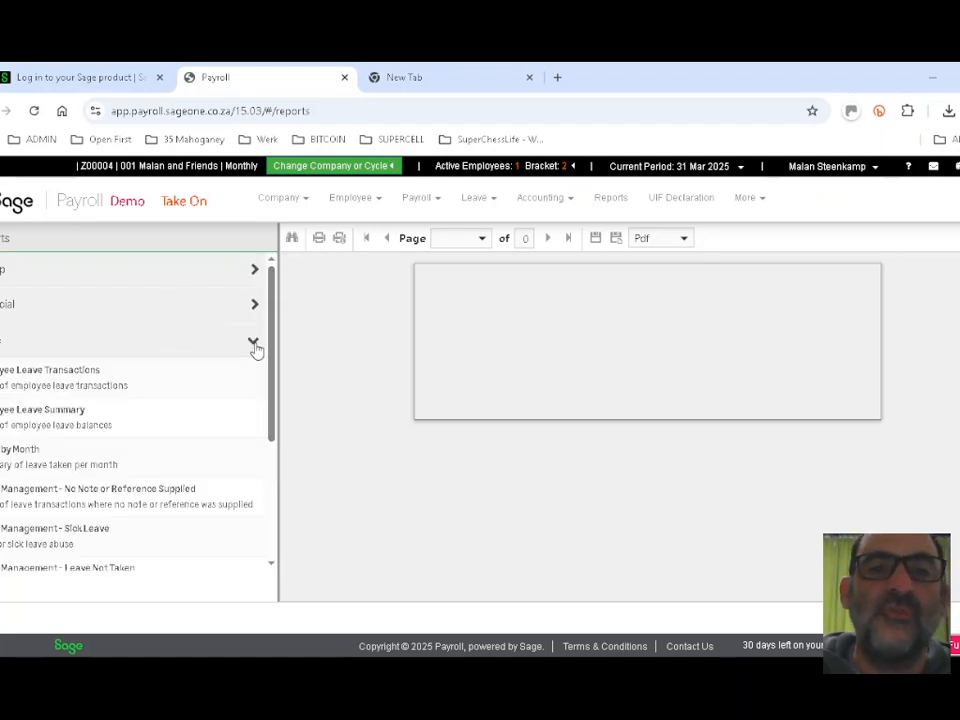
click(258, 347)
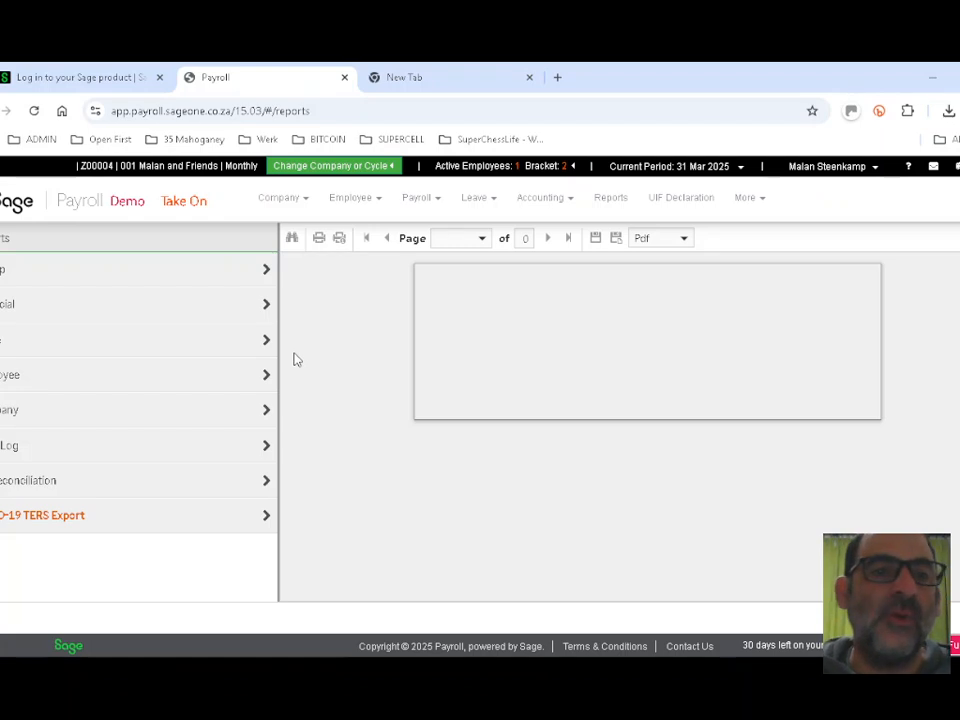
Browse the employee, company, log and reconciliation report groups, collapsing each one again
click(260, 377)
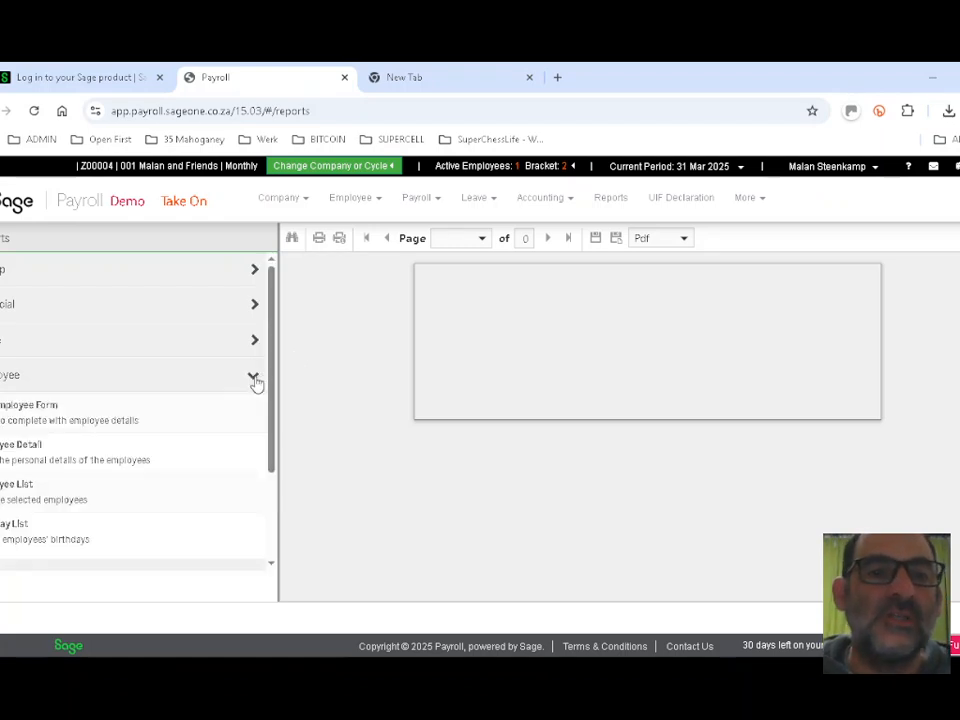
click(256, 382)
click(263, 412)
click(263, 422)
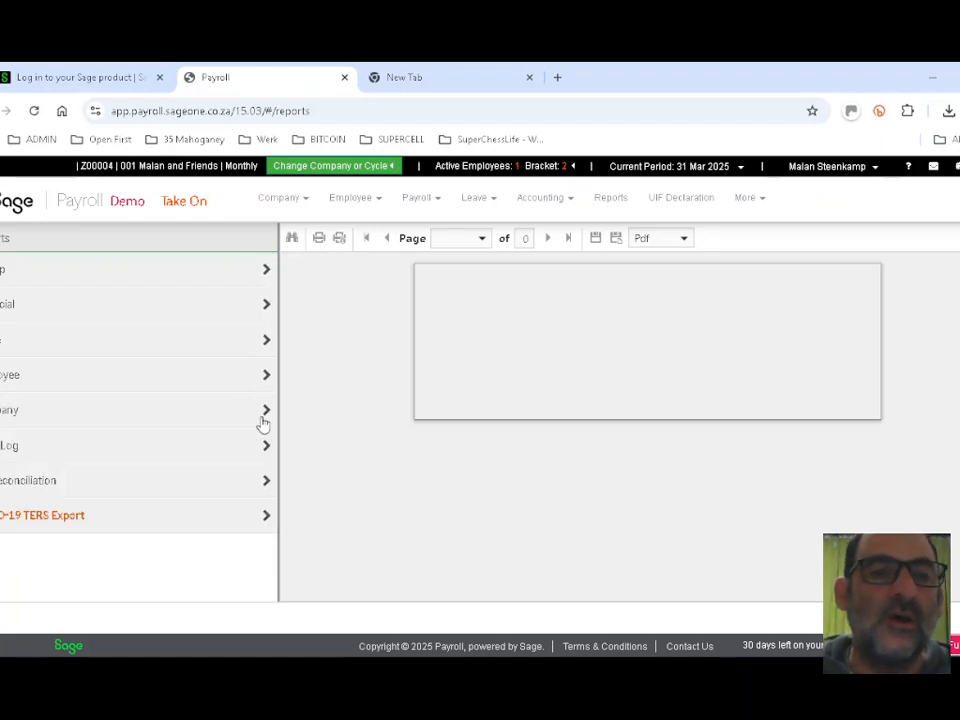
click(256, 448)
click(256, 453)
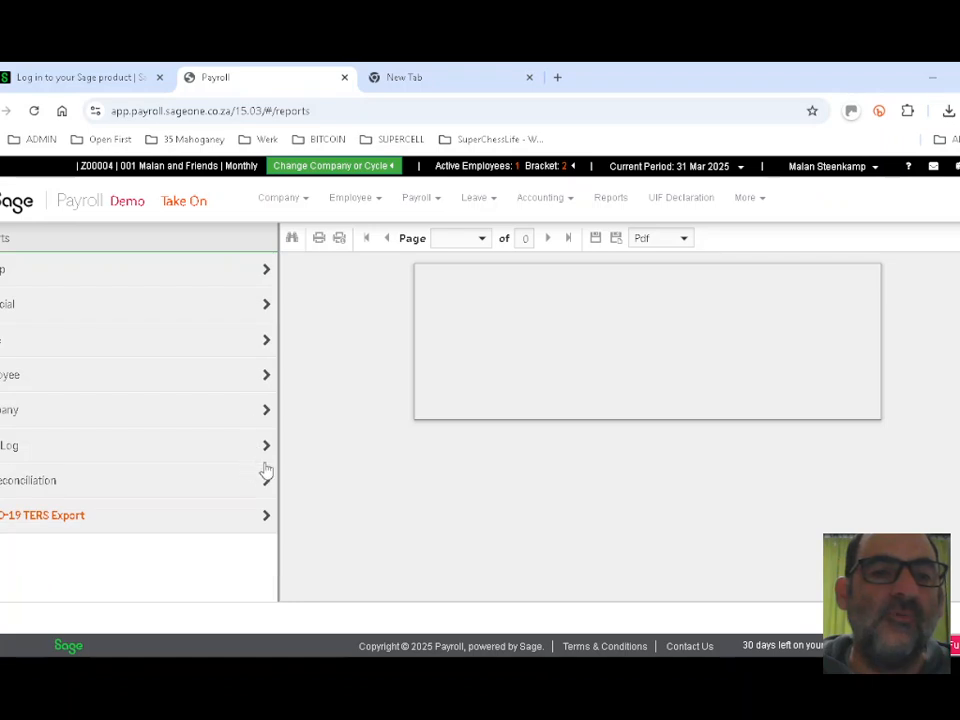
click(263, 485)
click(258, 488)
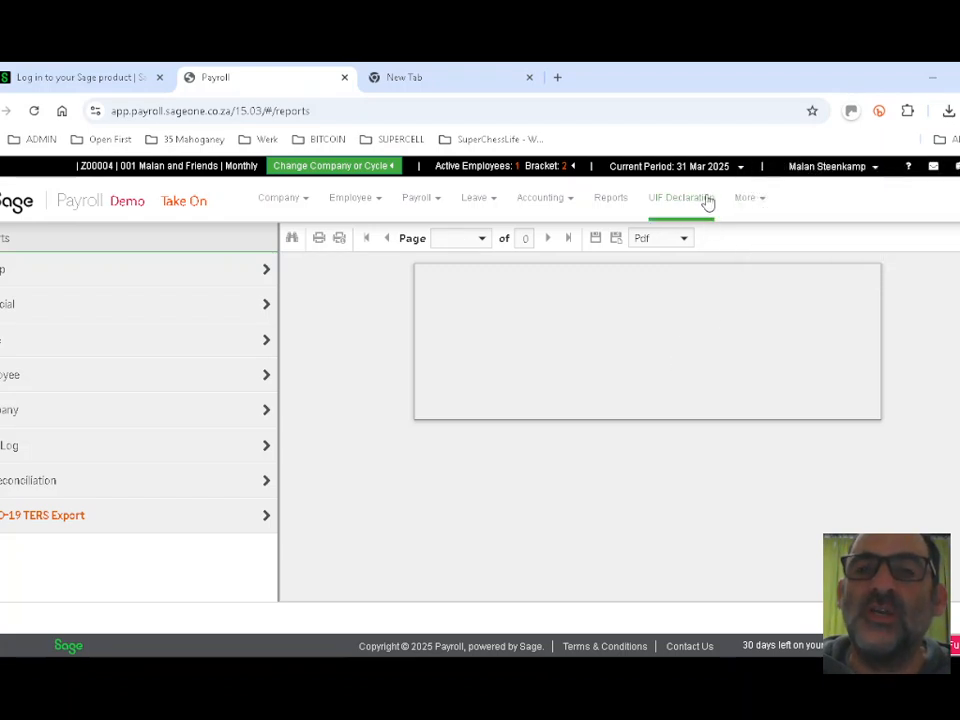
Preview the current payslip on secure payslip stationery from the payslip reports
click(762, 203)
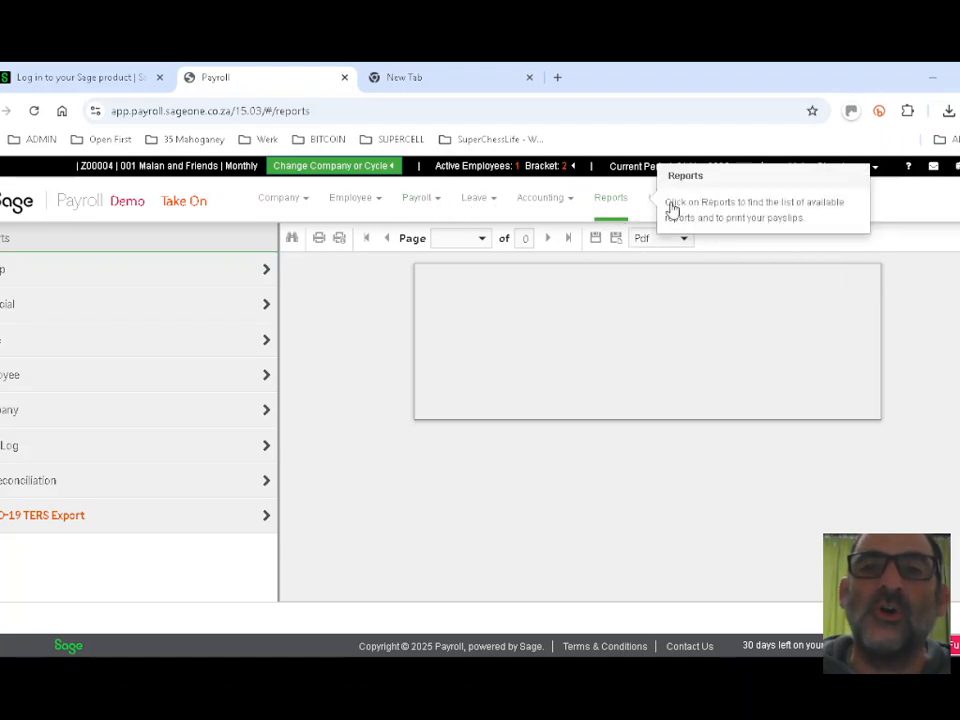
click(670, 208)
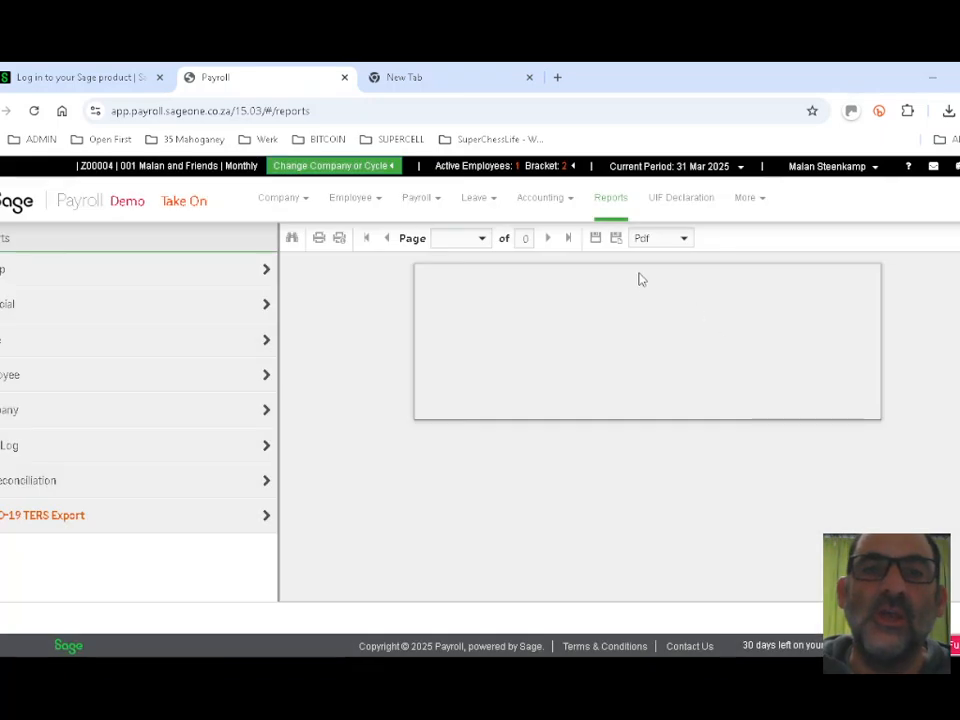
click(4, 270)
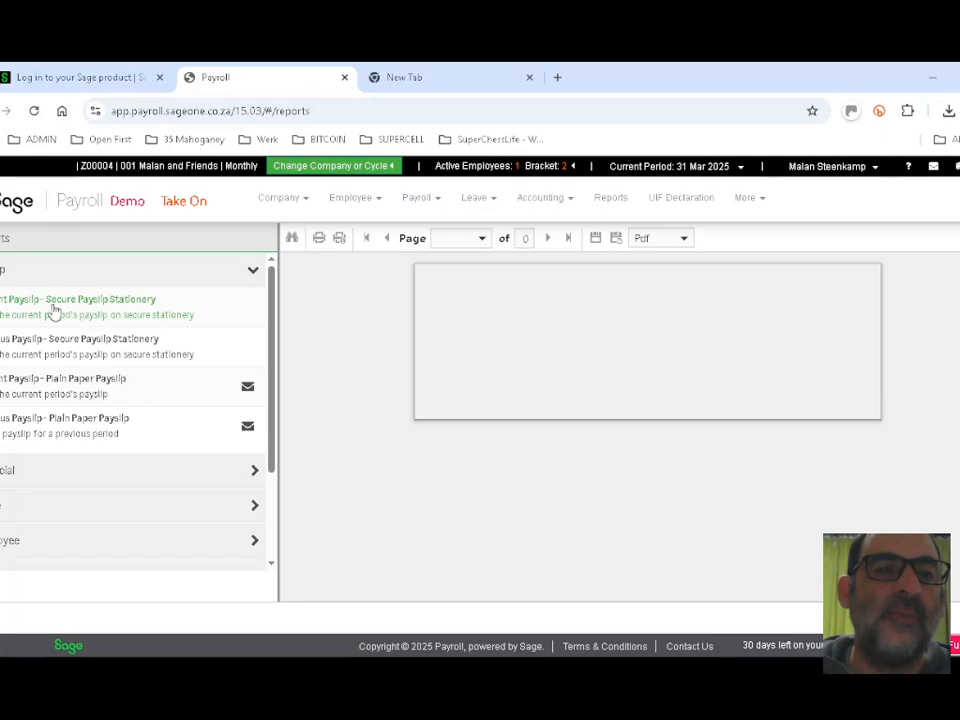
click(37, 312)
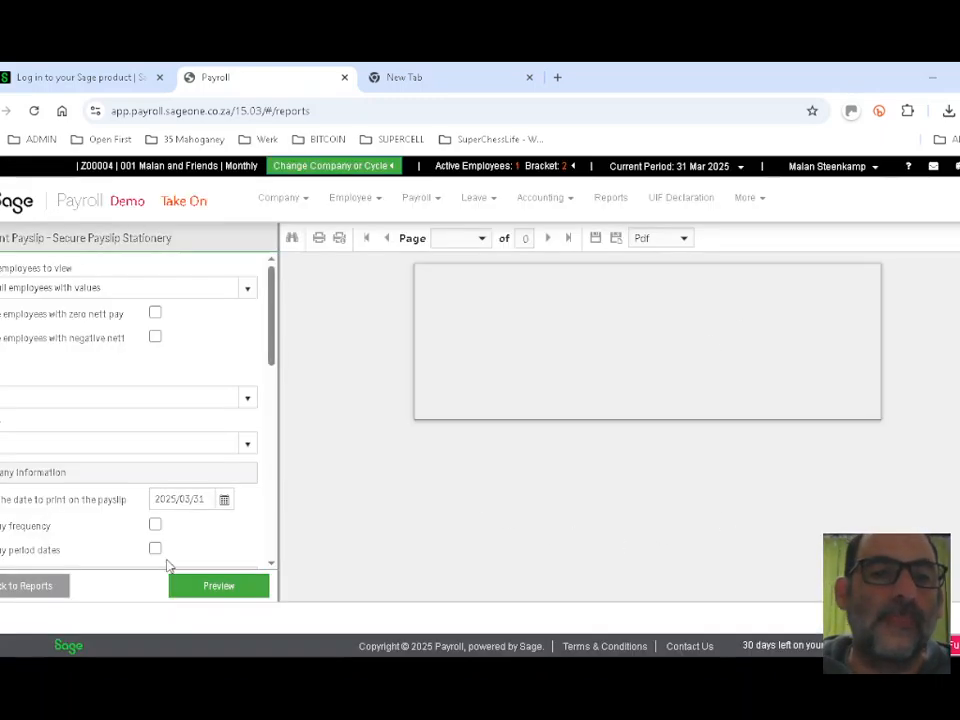
click(229, 591)
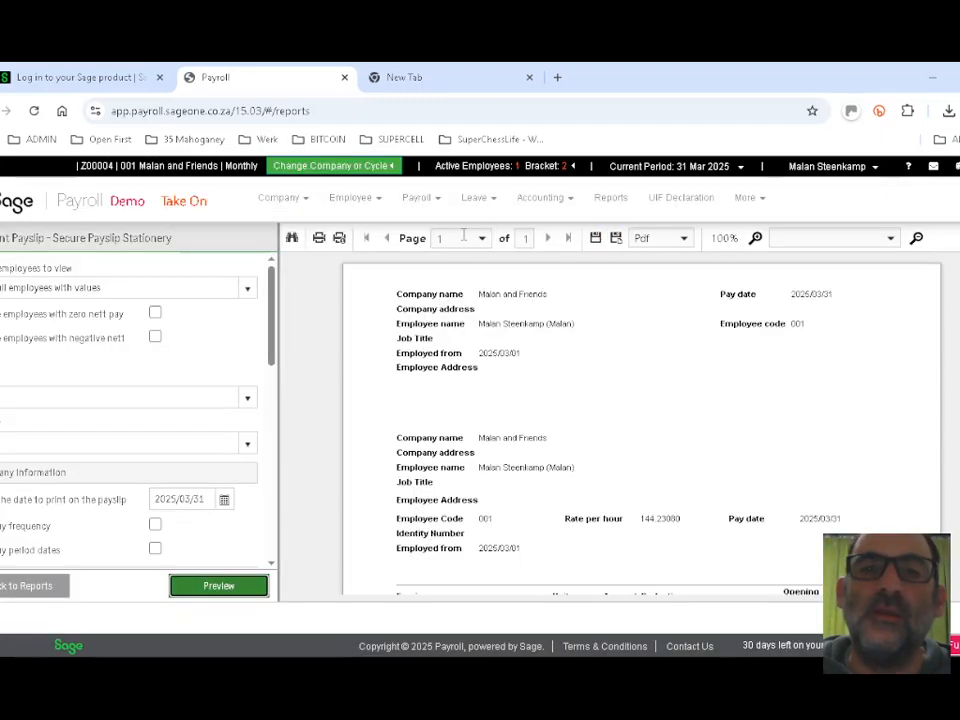
Review the previewed payslip's earnings, deductions, company contributions, YTD totals and leave balance, and return to the reports list
scroll(728, 376, down, 1)
scroll(728, 376, down, 4)
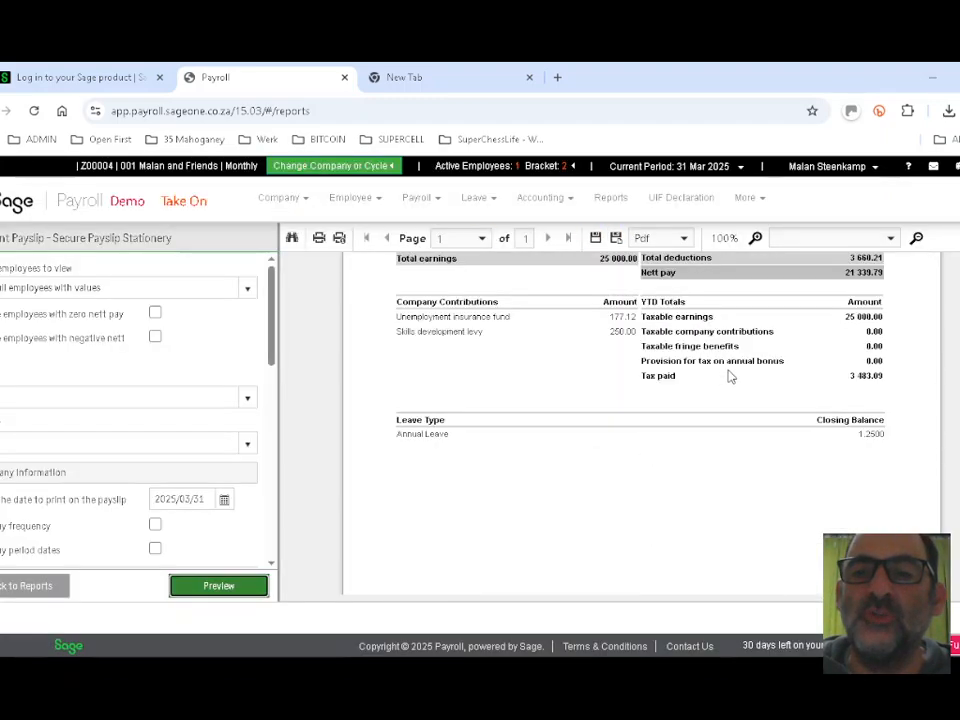
scroll(729, 376, up, 2)
scroll(729, 376, up, 2)
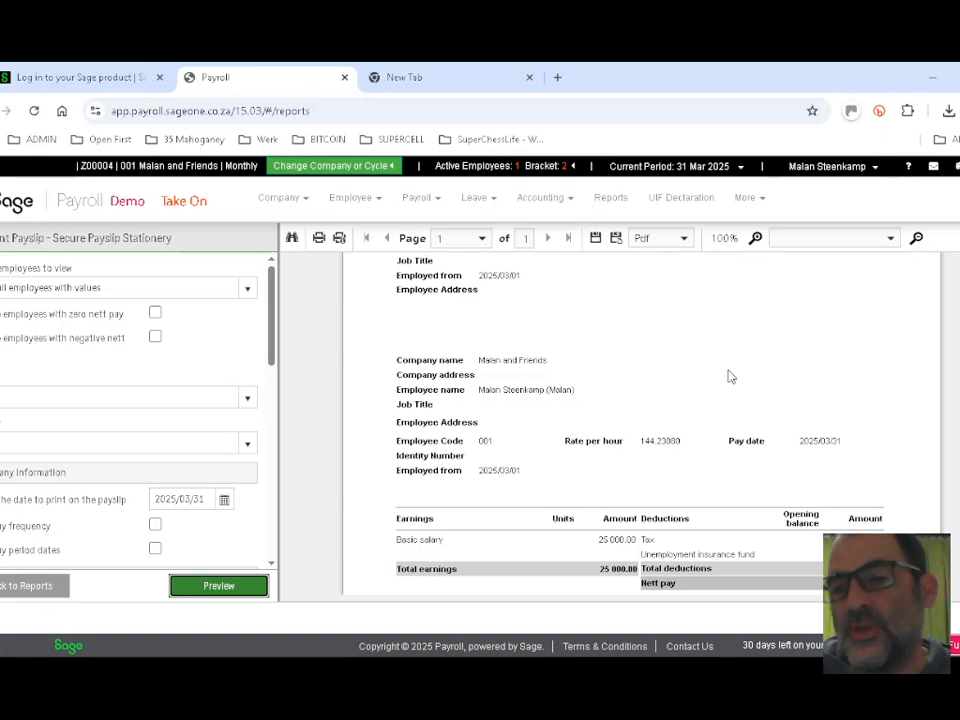
scroll(729, 376, up, 1)
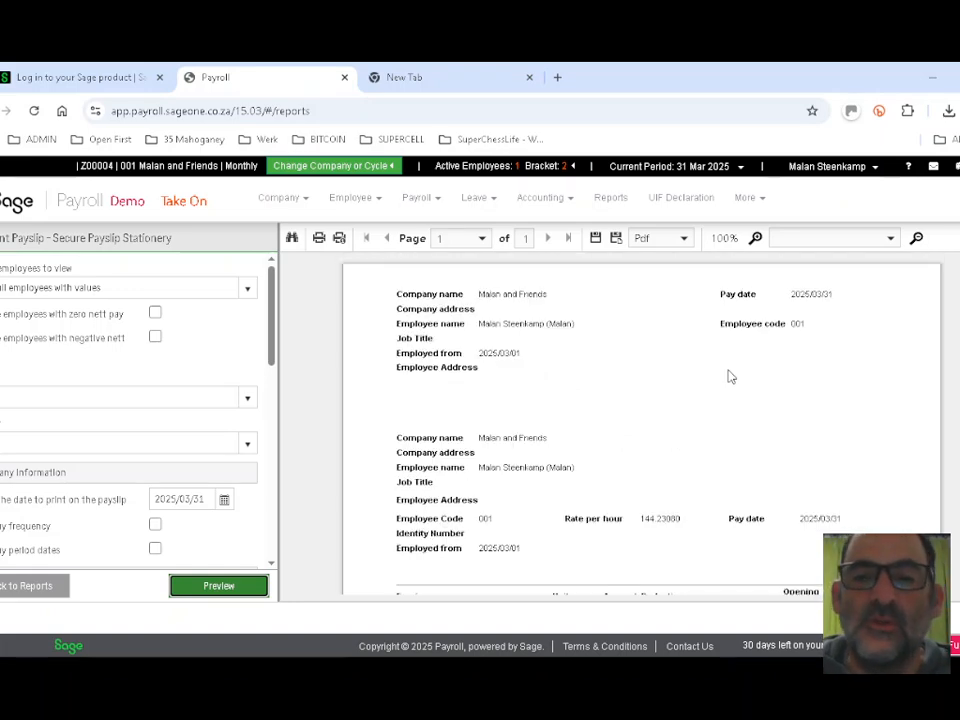
scroll(729, 376, down, 6)
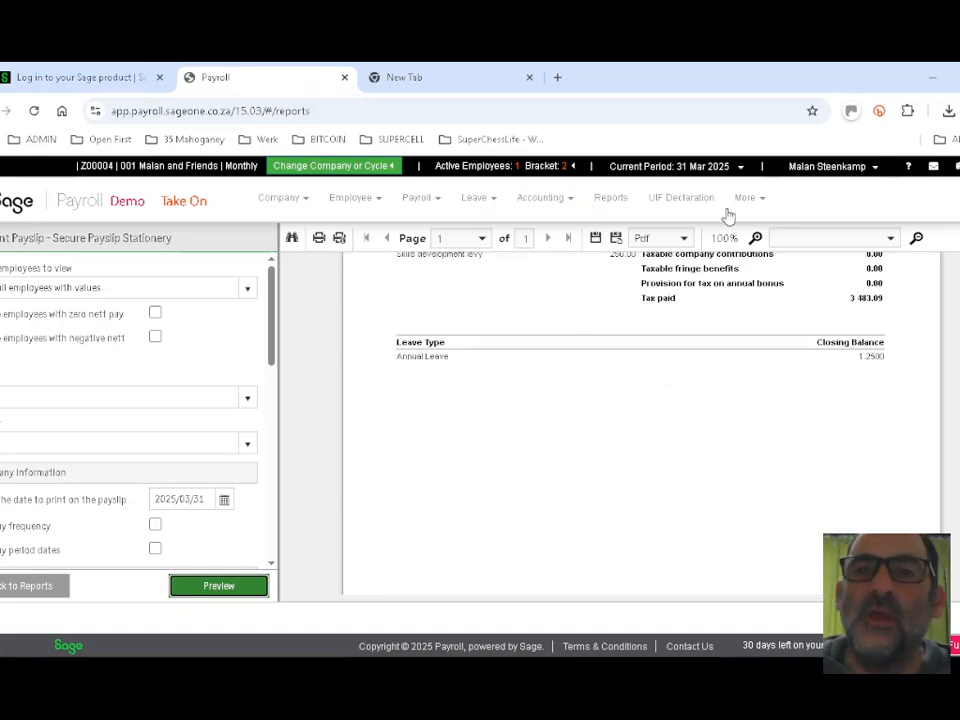
click(605, 205)
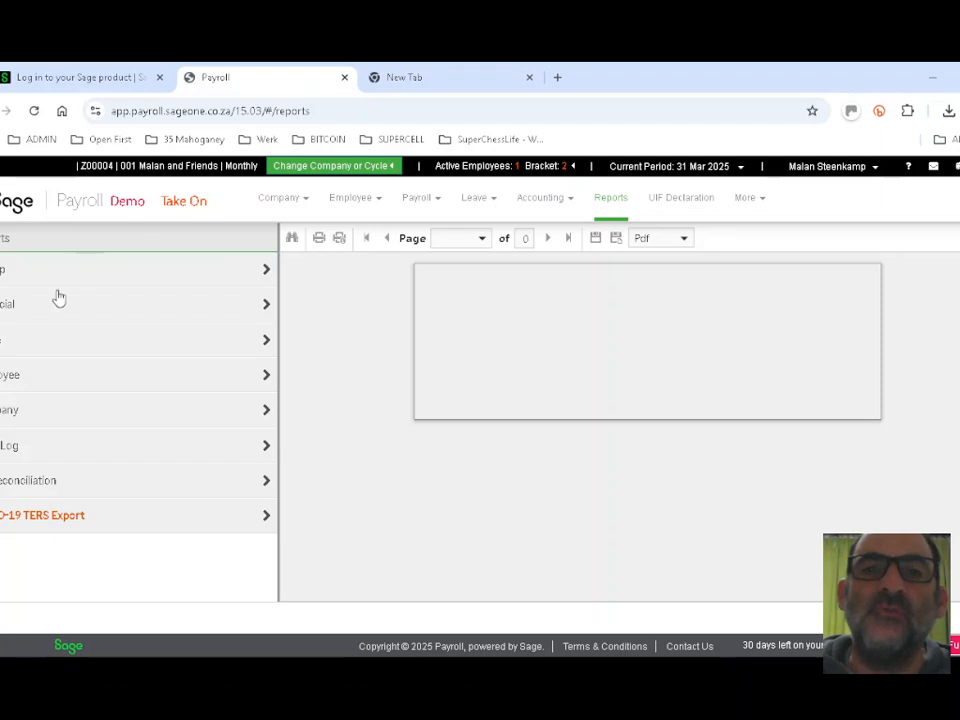
Look over the payroll processing functions, including the ACB setup and export options for bank payments
click(424, 204)
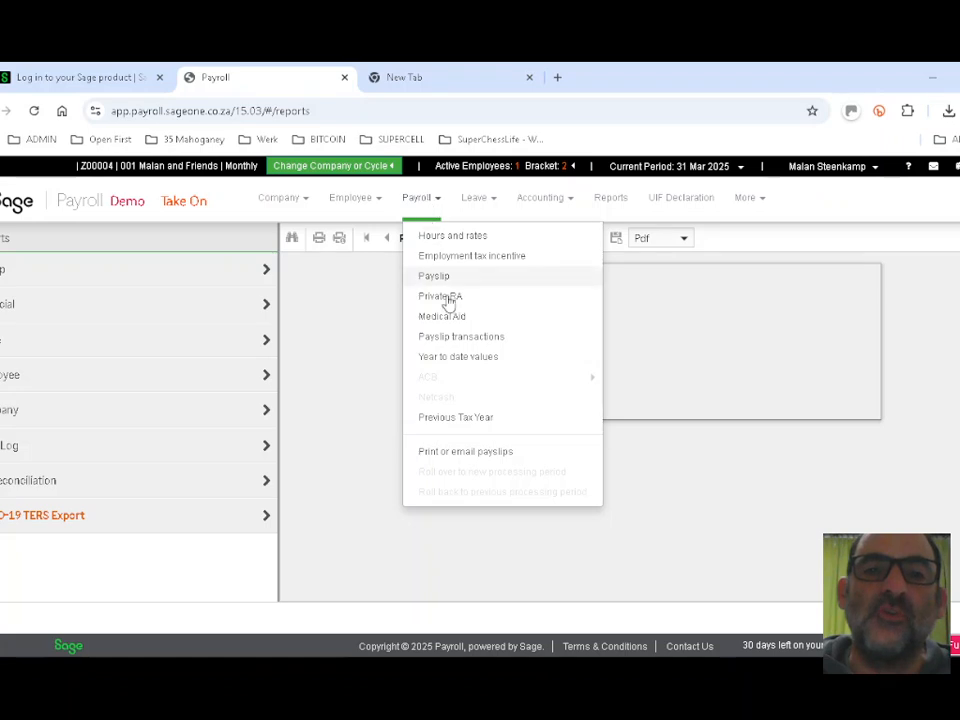
mouse_move(445, 384)
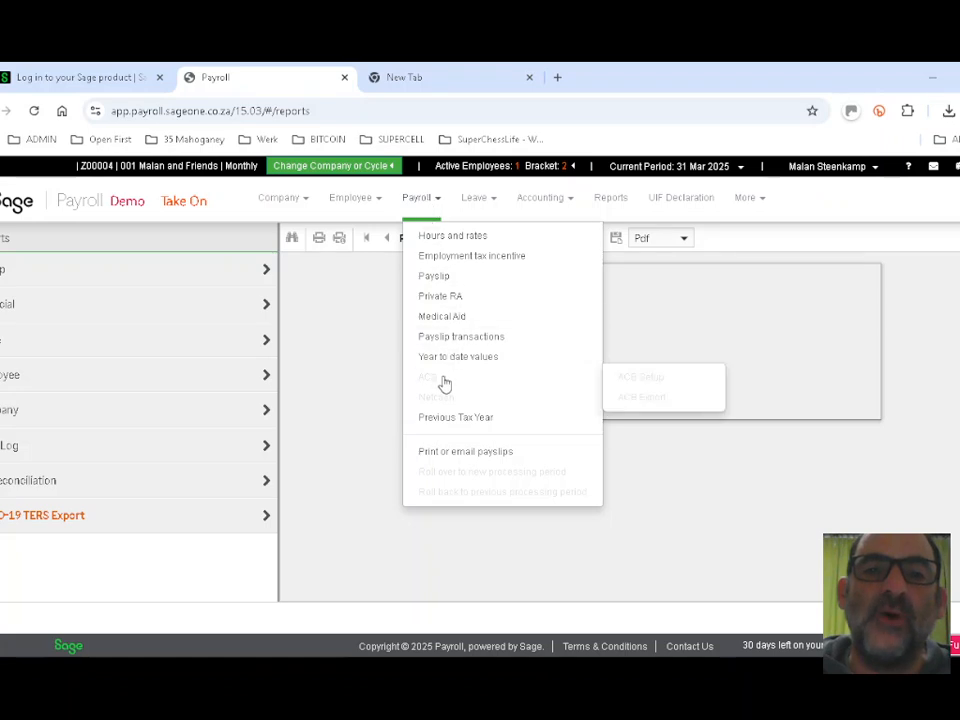
click(641, 384)
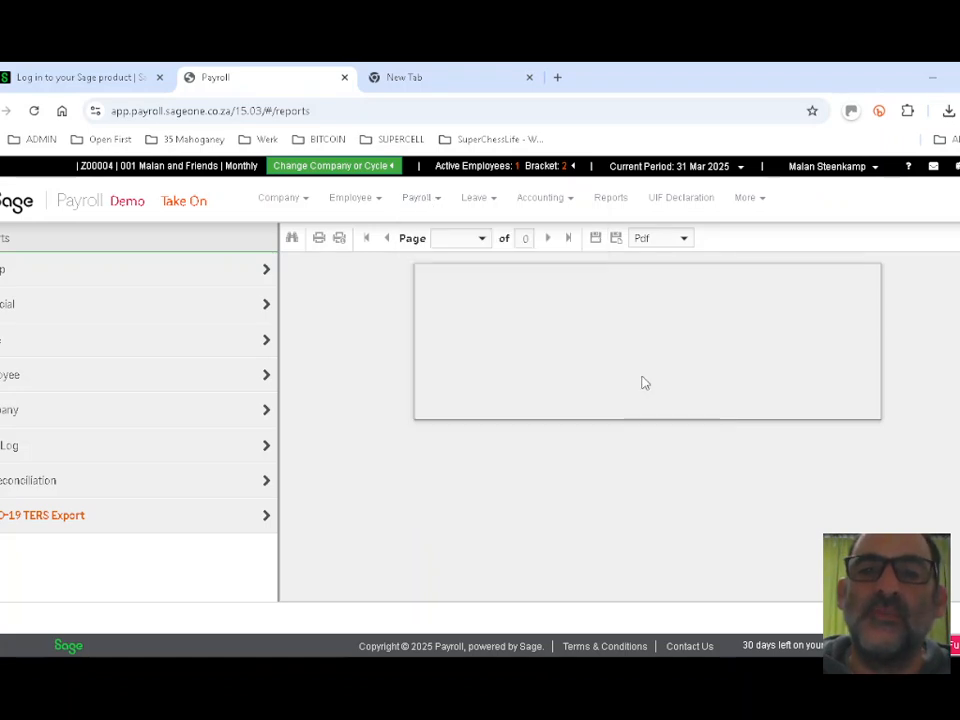
click(429, 203)
mouse_move(461, 386)
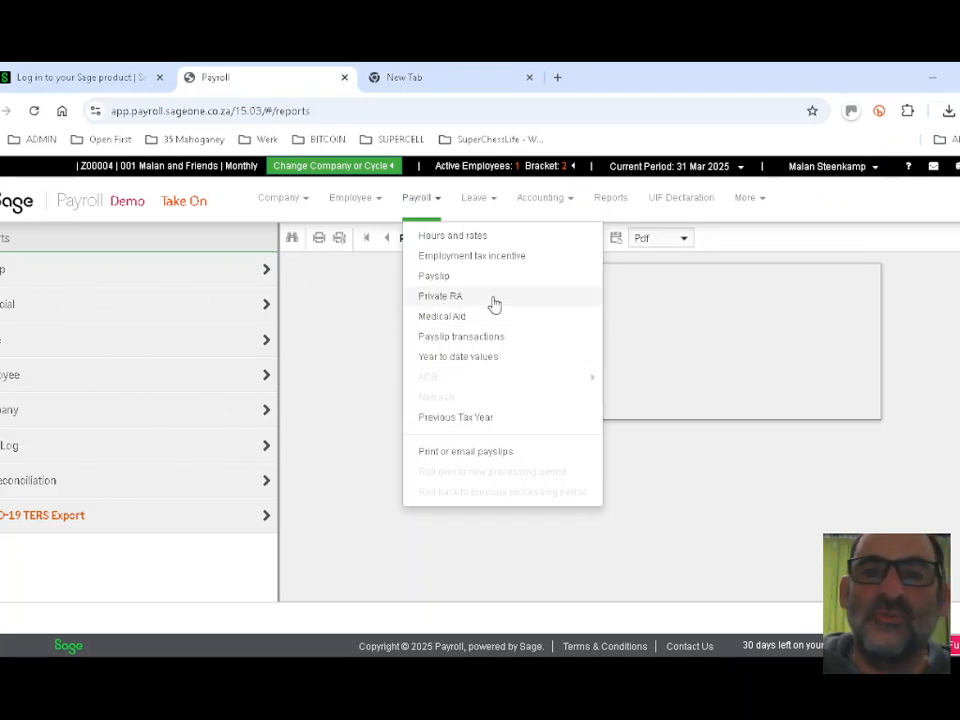
Look over the company, employee and accounting functions again, and reload the reports page
click(278, 197)
click(350, 199)
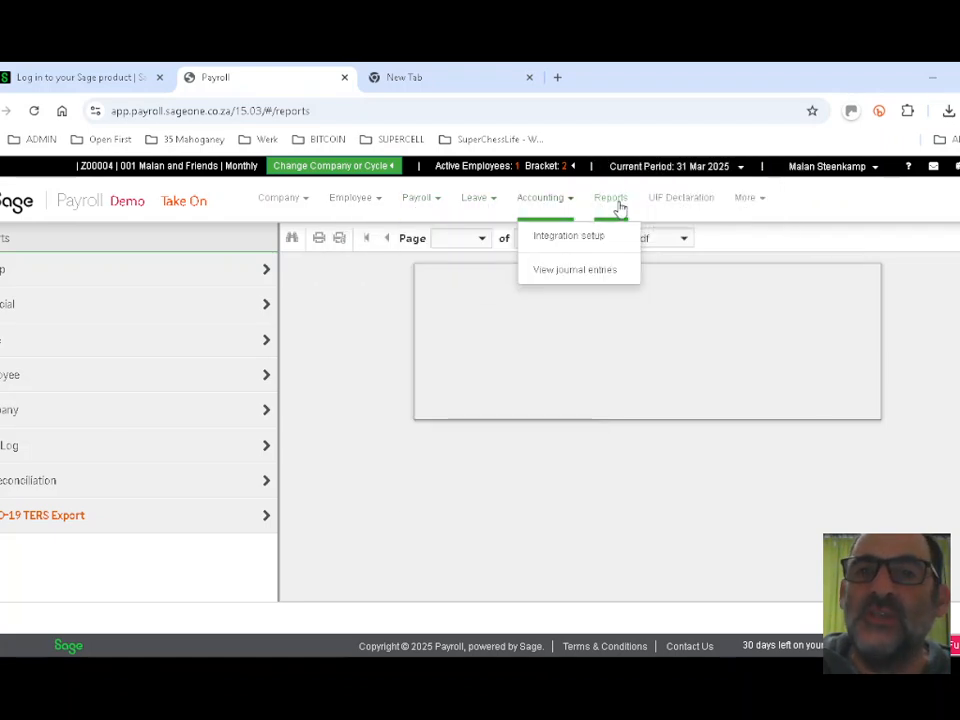
click(603, 201)
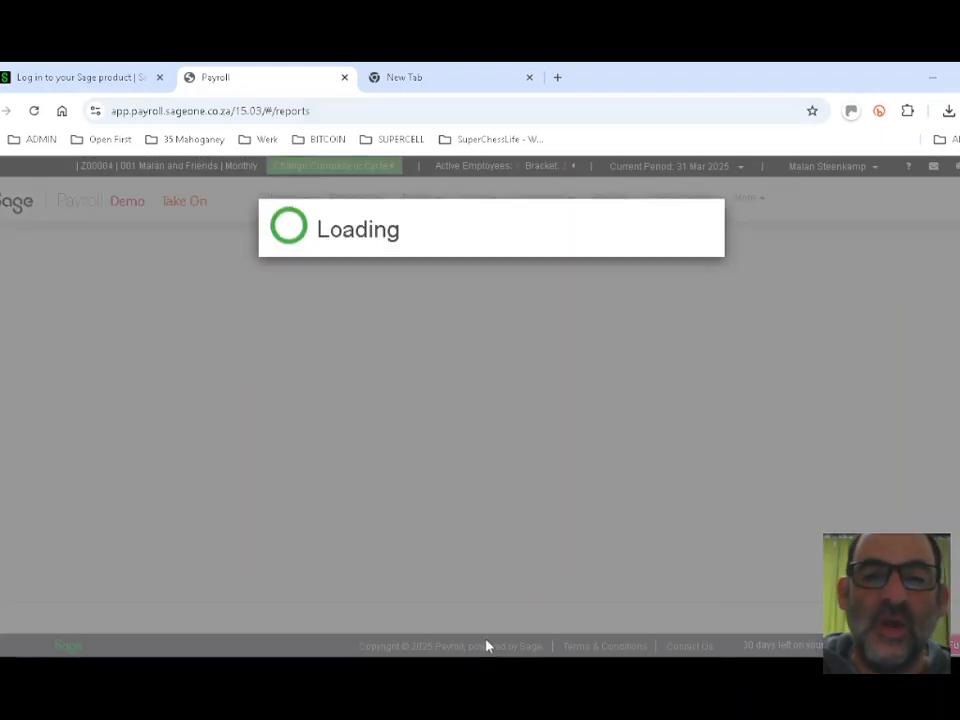